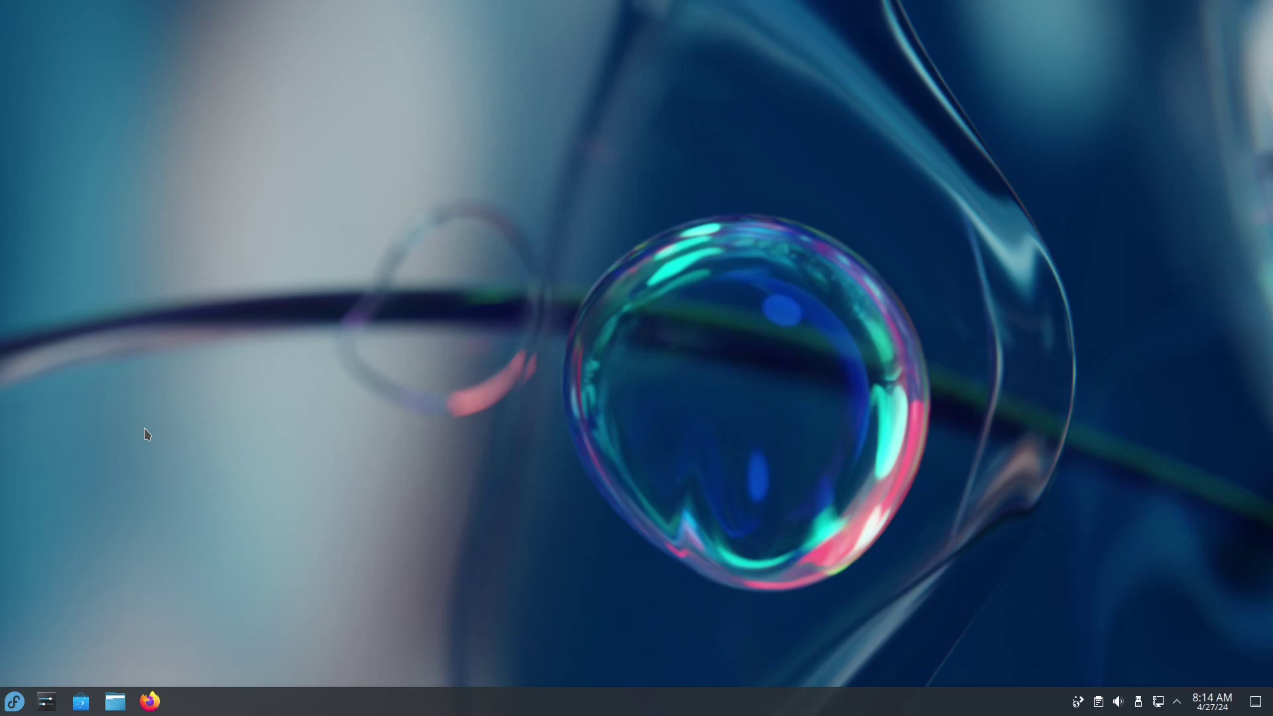
Step: Install Falkon from Discover's Internet > Web Browsers list
left_click(84, 710)
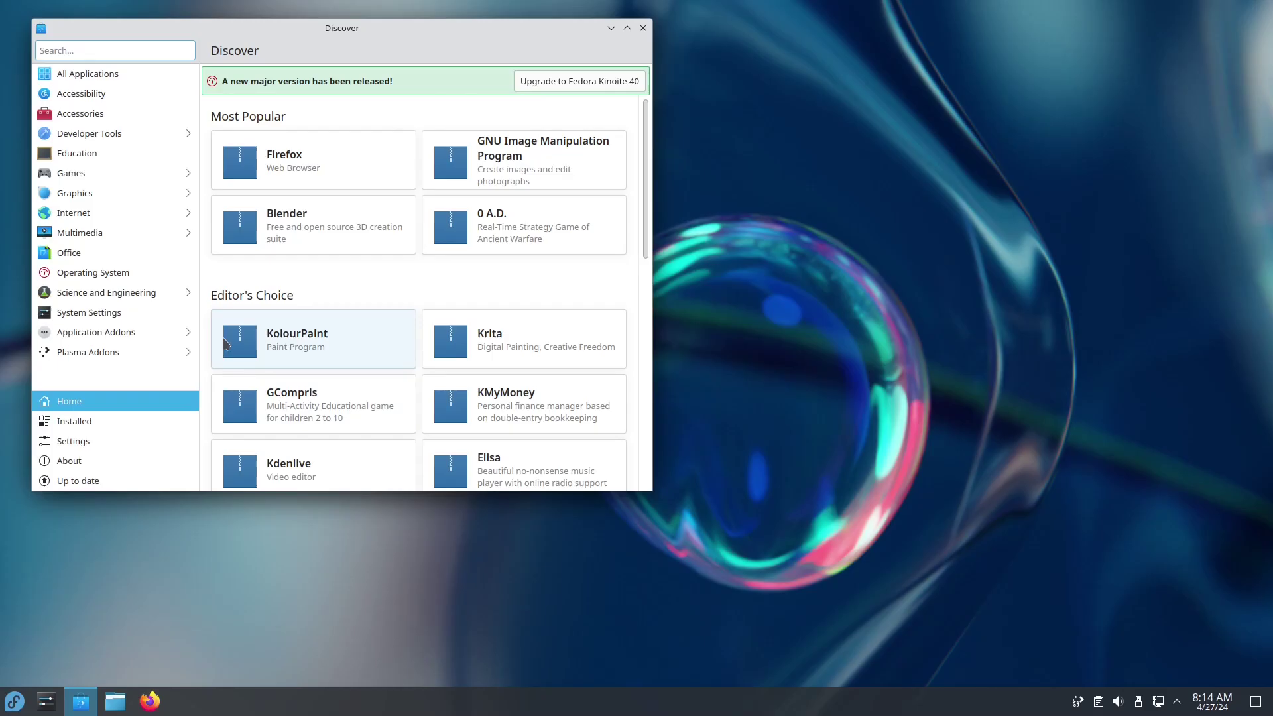
left_click(83, 214)
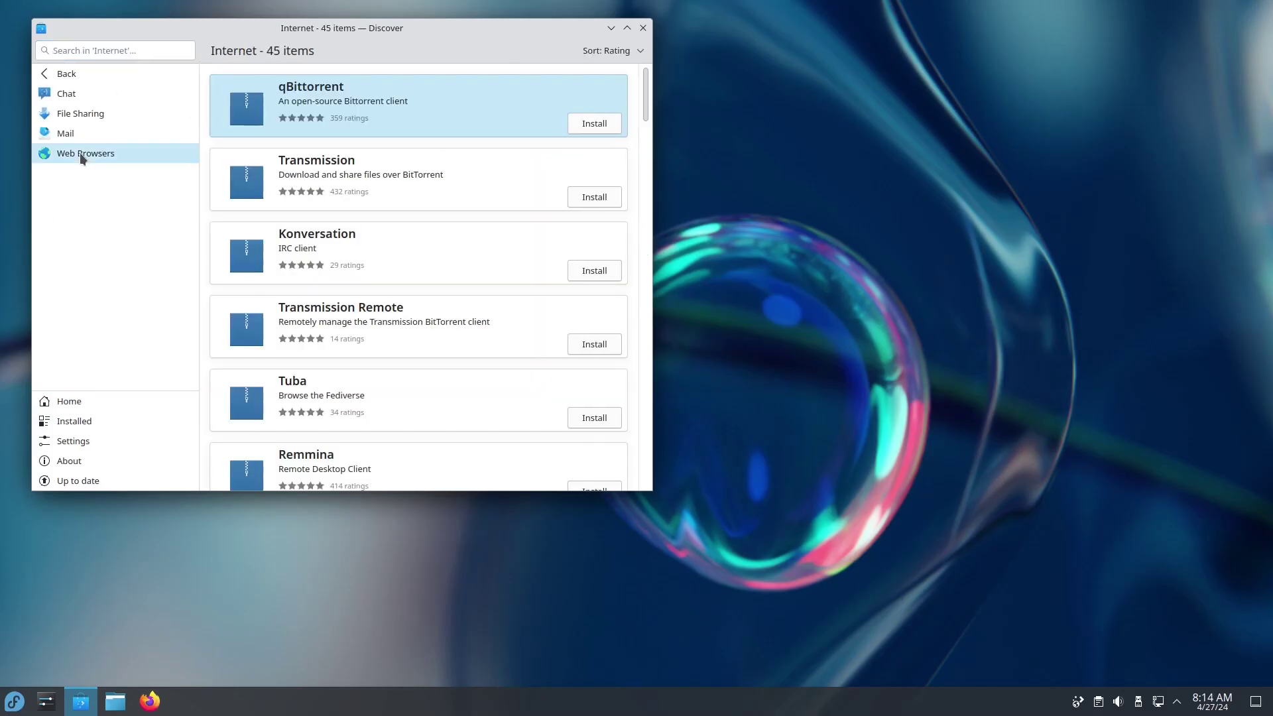
left_click(79, 156)
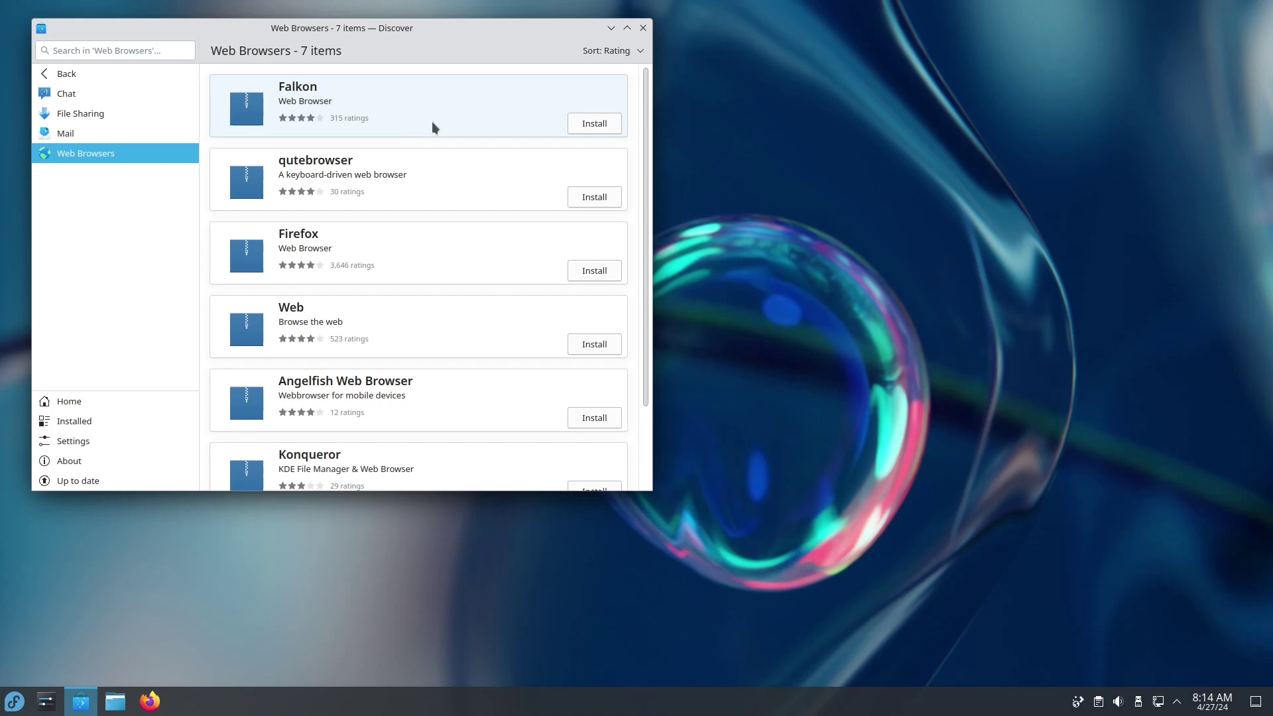
left_click(586, 126)
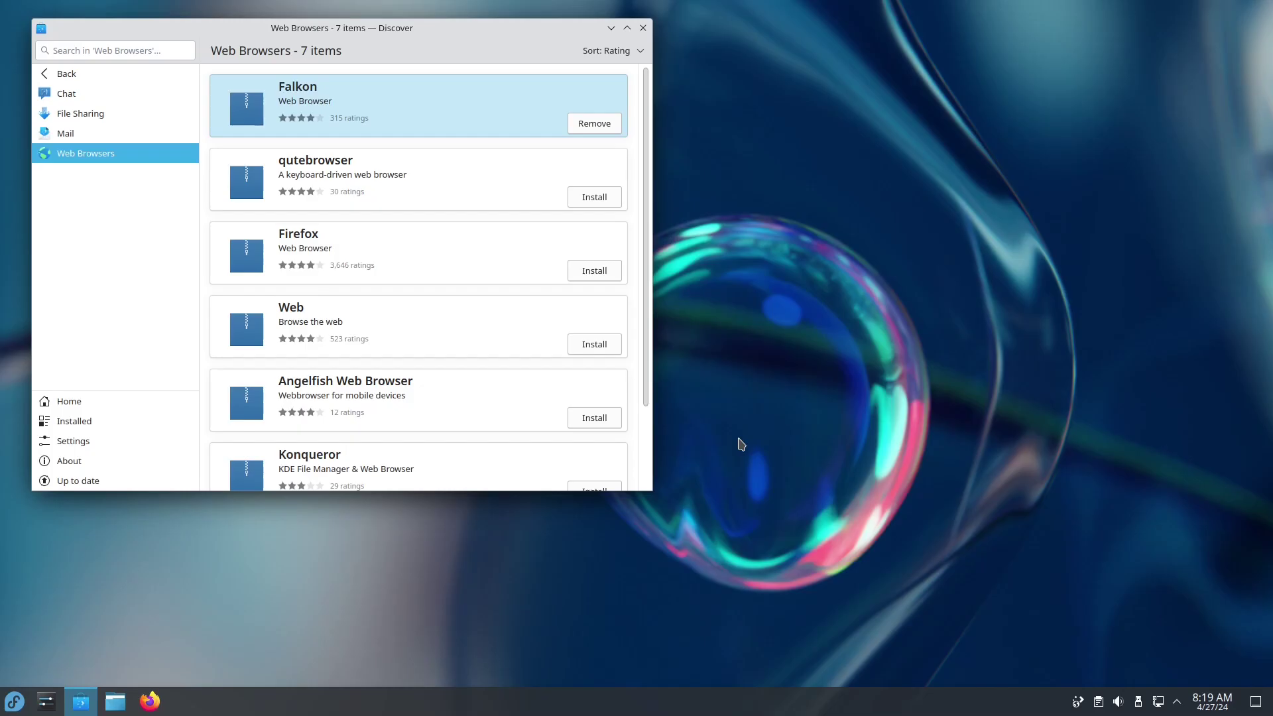
Step: Pin deployment 0 with 'sudo ostree admin pin 0', then check it with 'rpm-ostree status'
left_click(20, 703)
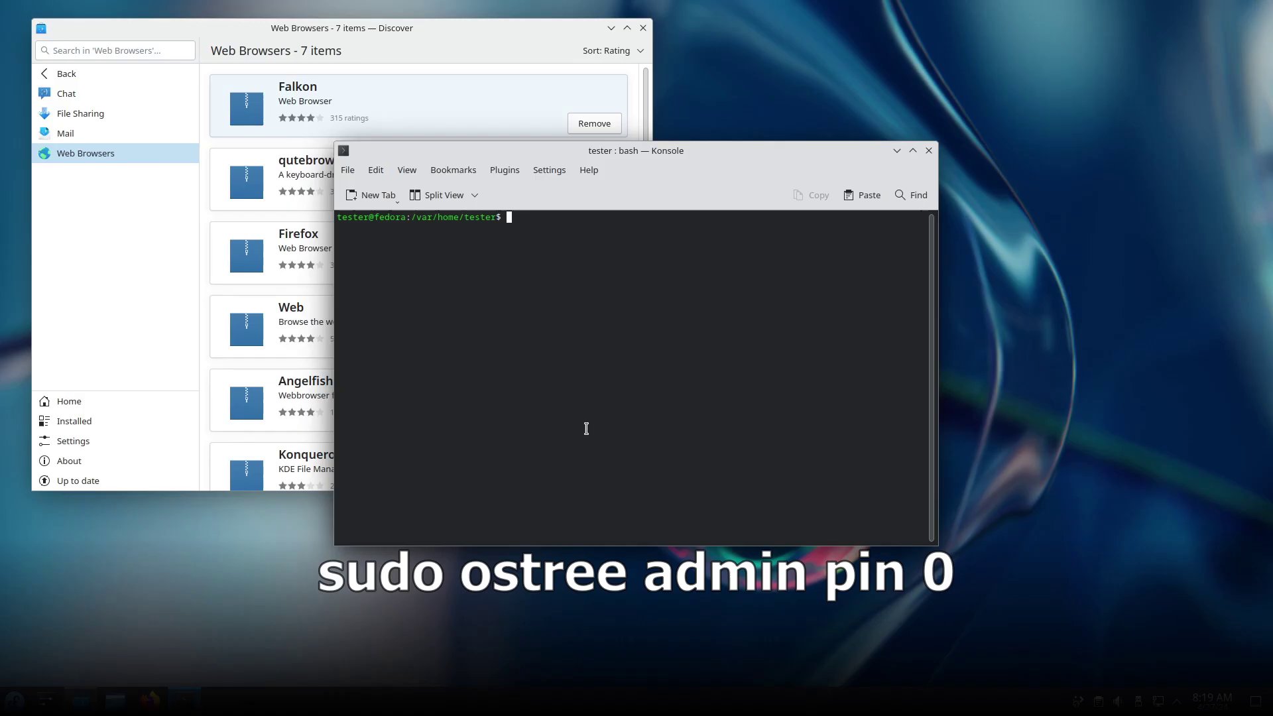
type("sudo ")
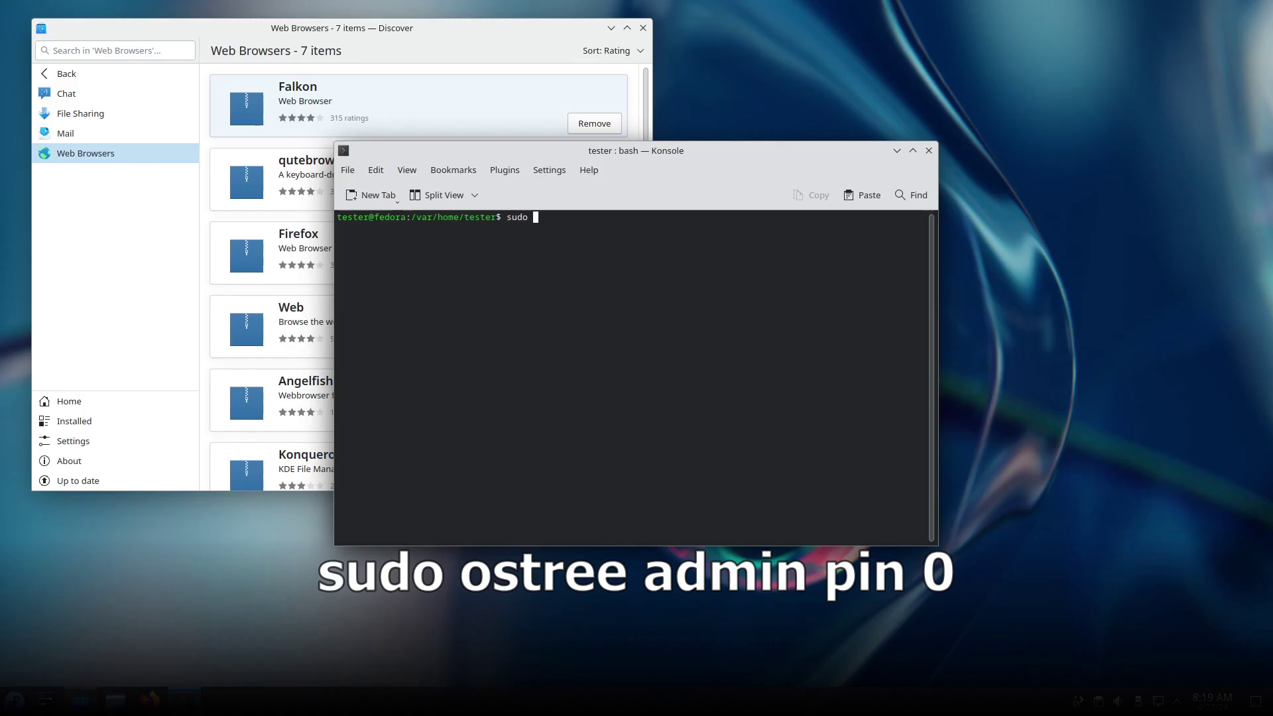
type("ostree admin pin 0")
key("Return")
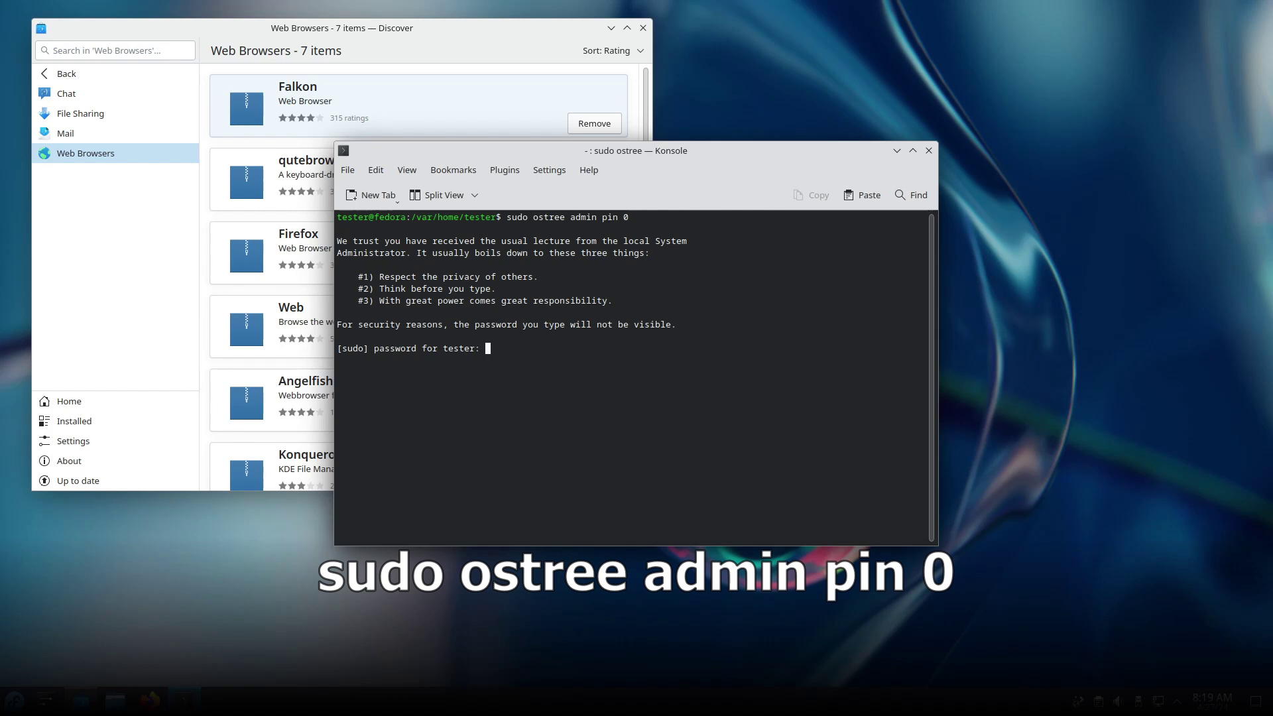
key("Return")
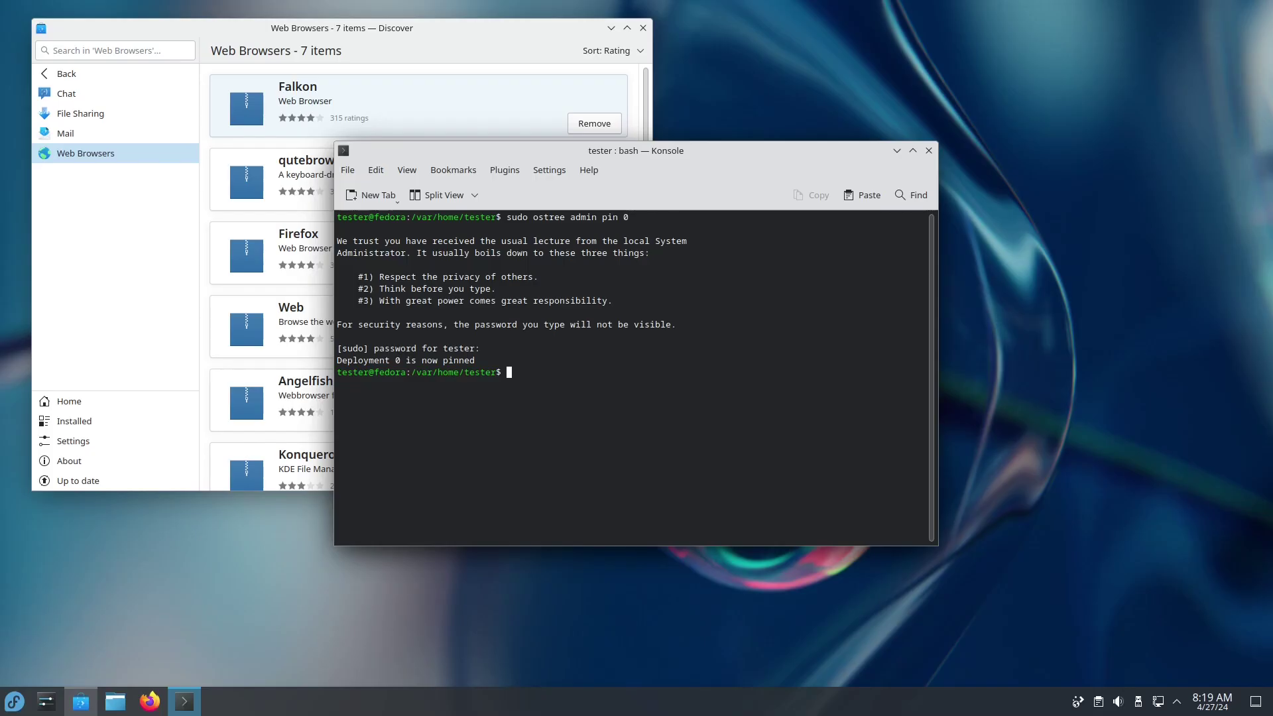
type("rpm-ostree")
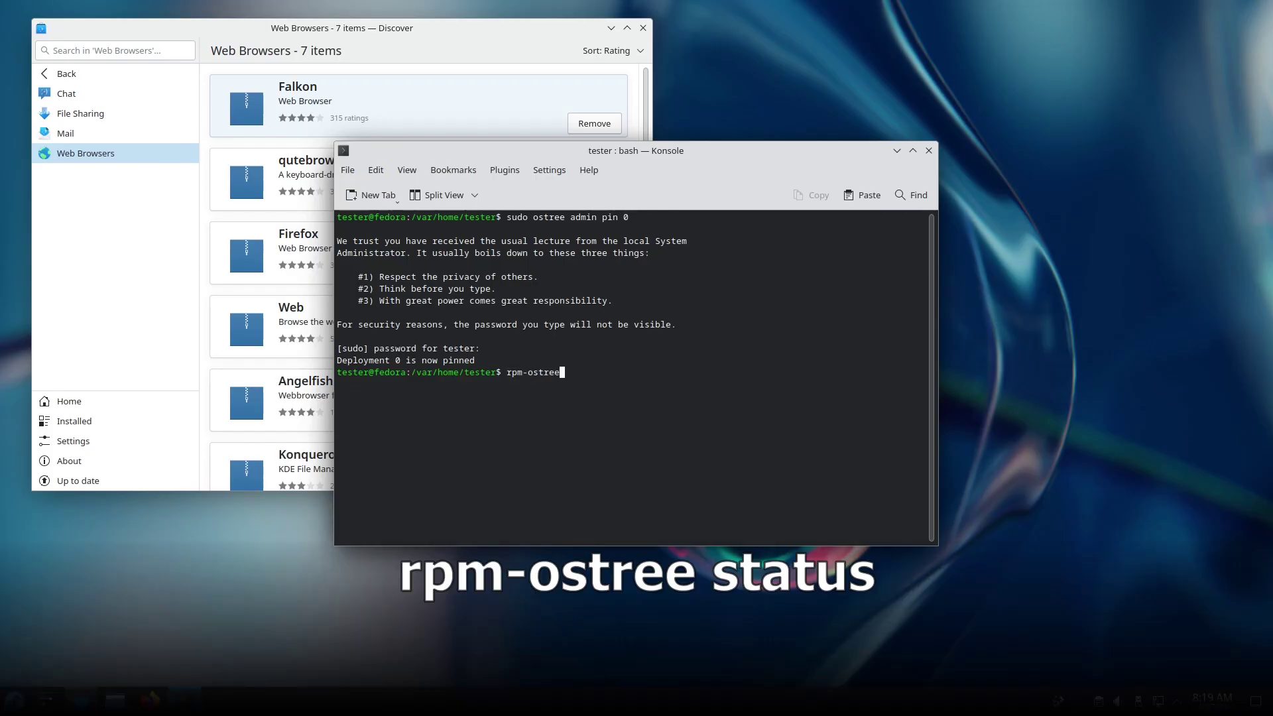
type(" status")
key("Return")
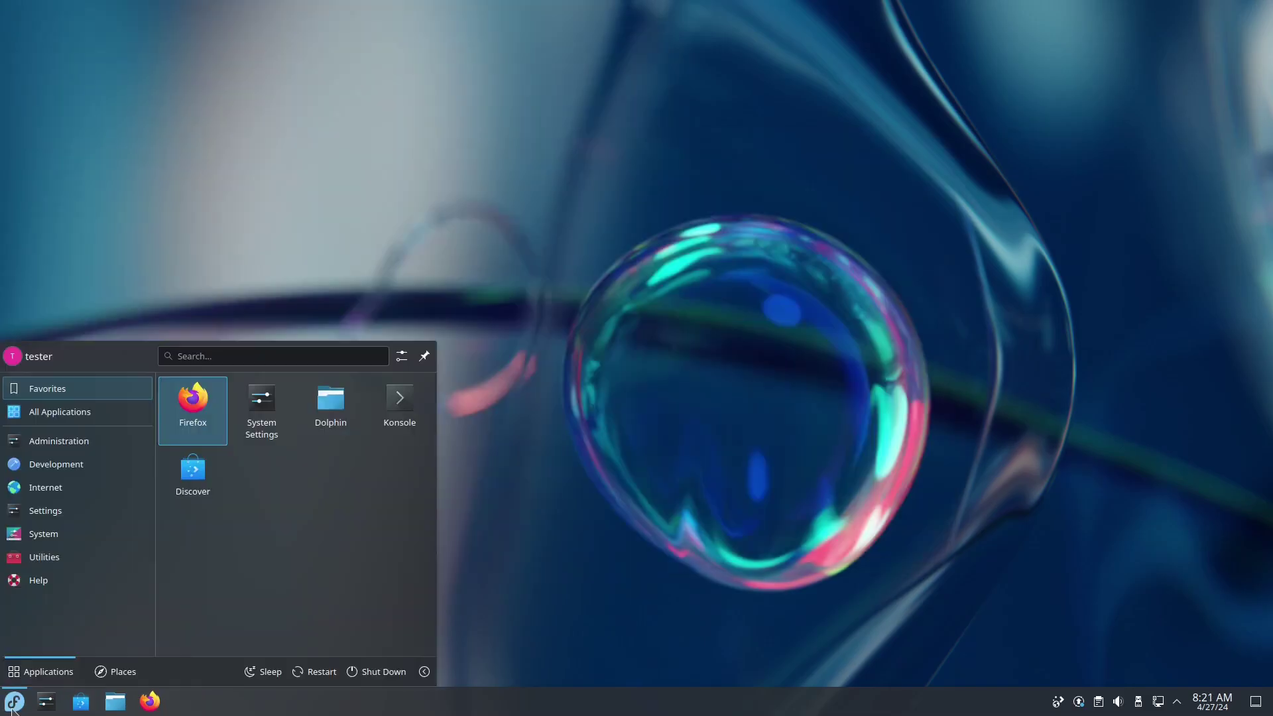
Step: Launch Falkon from the launcher search and load bazzite.gg
type("fal")
key("Return")
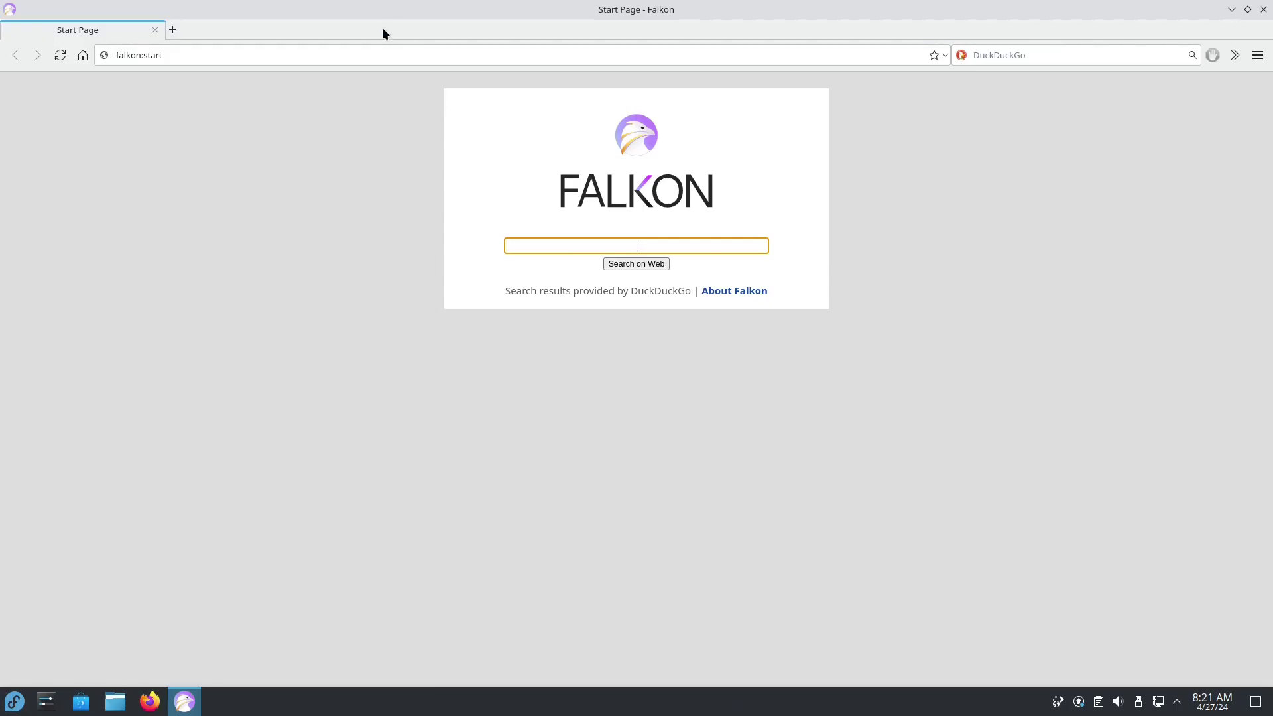
left_click(345, 54)
type("ba")
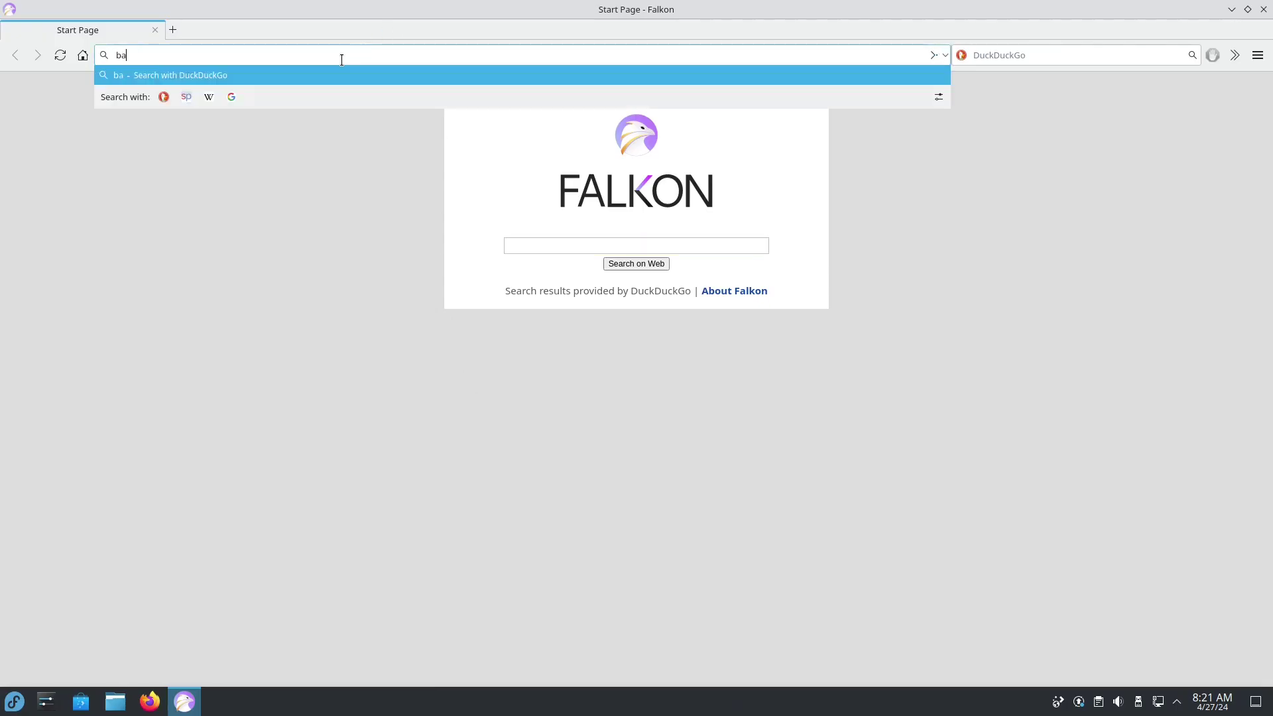
type("zzite.gg")
key("Return")
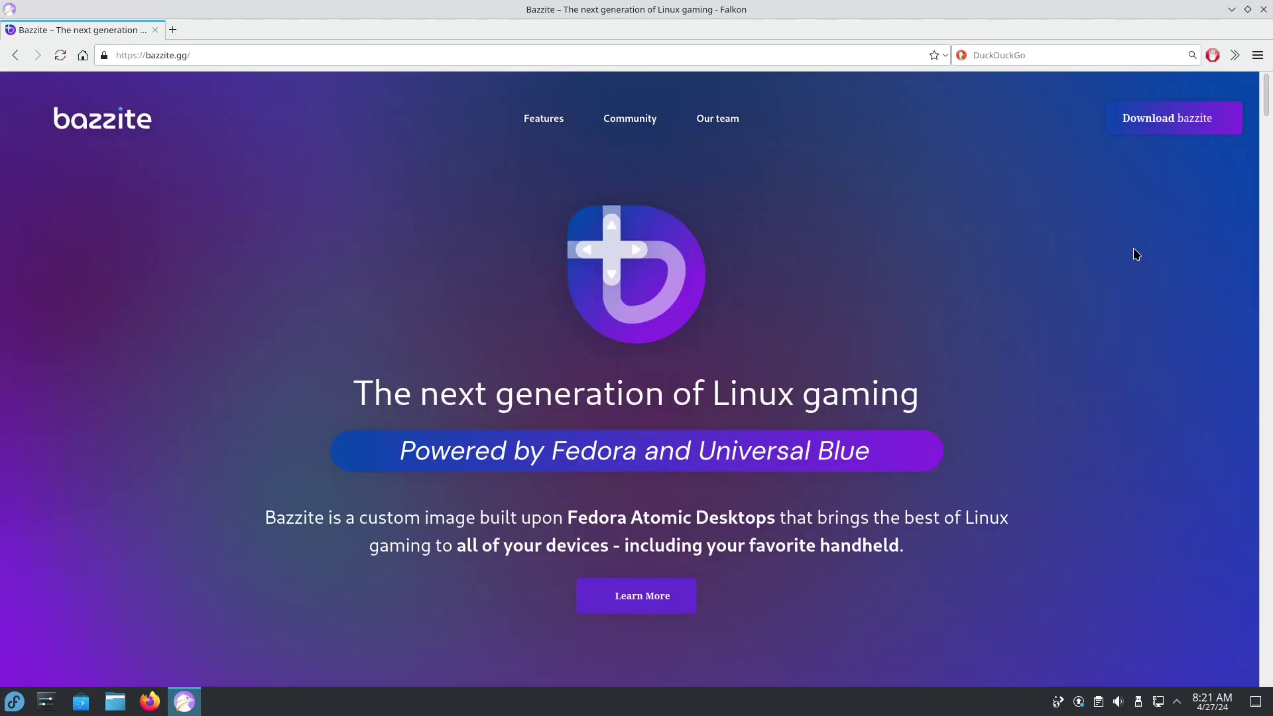
Step: Choose Virtual Machine, KDE (Like SteamOS) and Nvidia (GeForce 10 Series+) in the Bazzite download form
left_click(1160, 127)
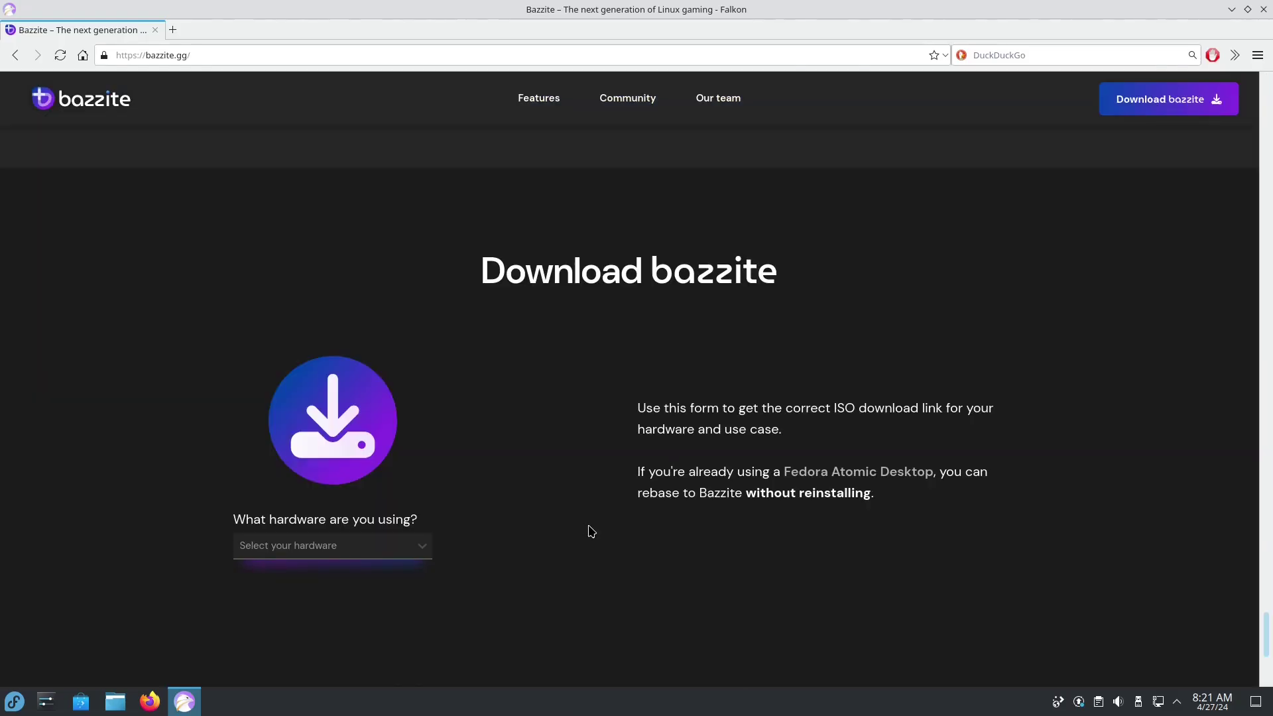
left_click(413, 553)
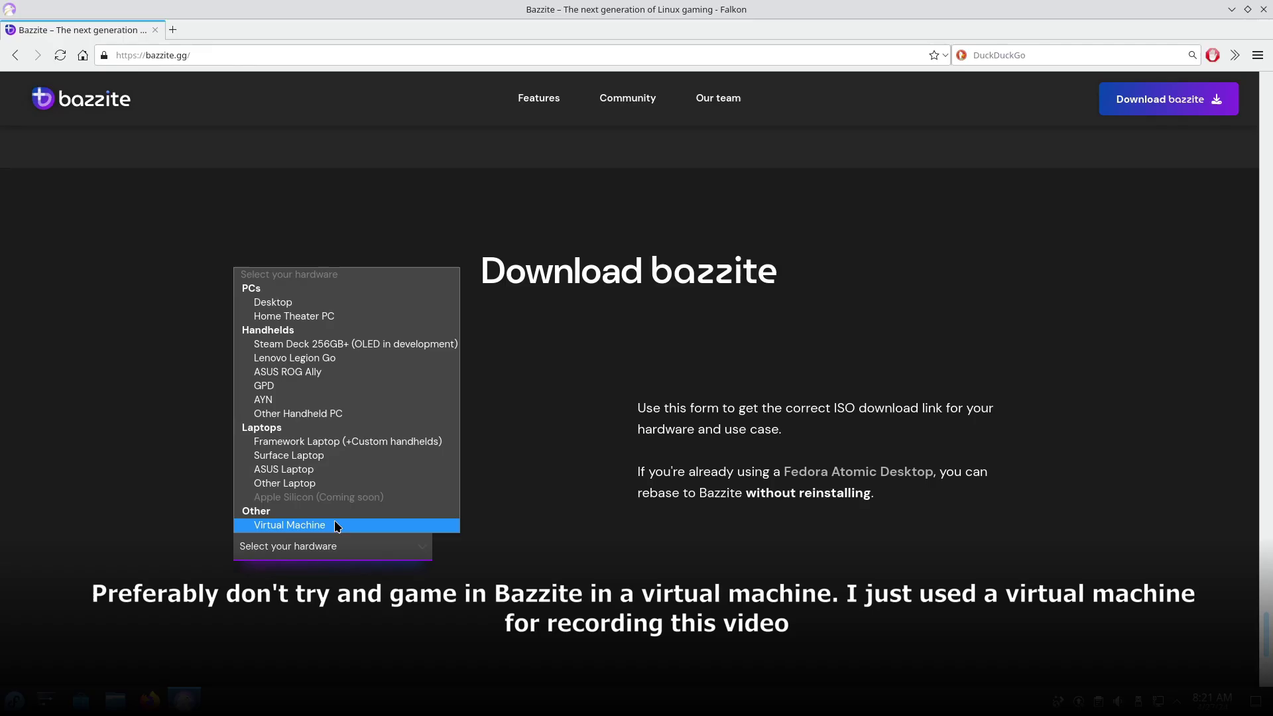
left_click(335, 524)
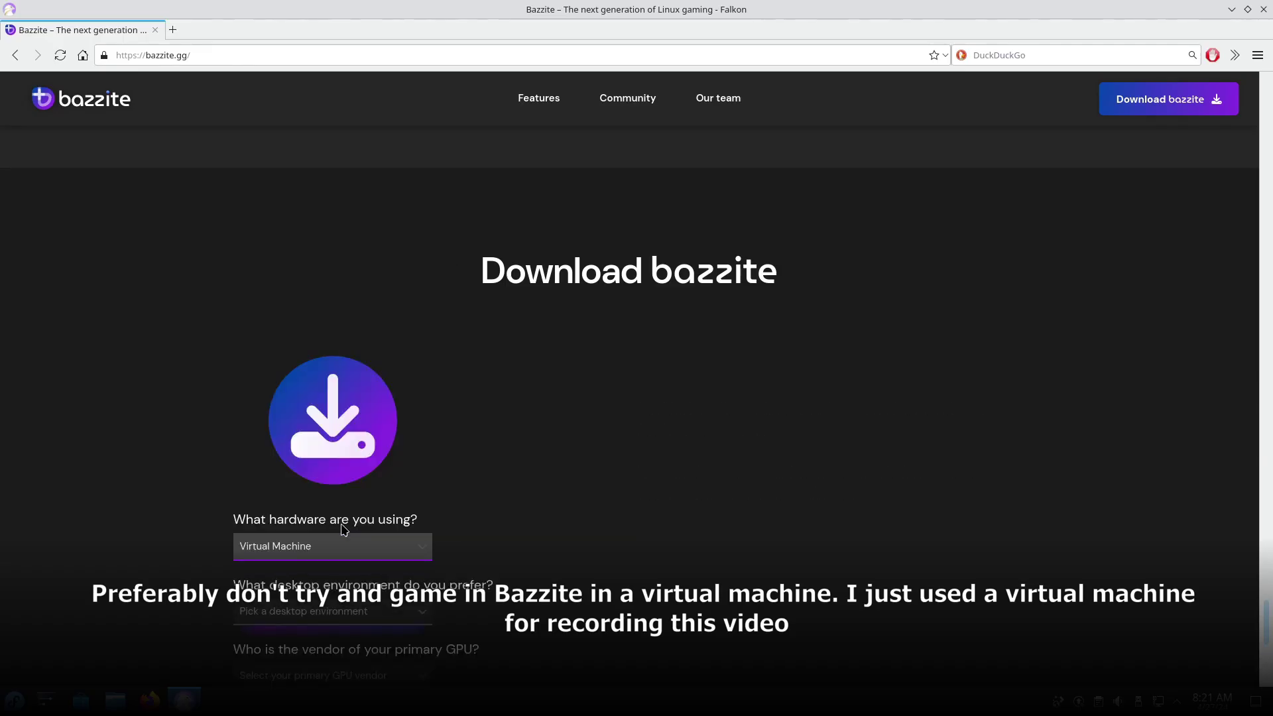
scroll(489, 568, "down", 1)
scroll(457, 553, "down", 1)
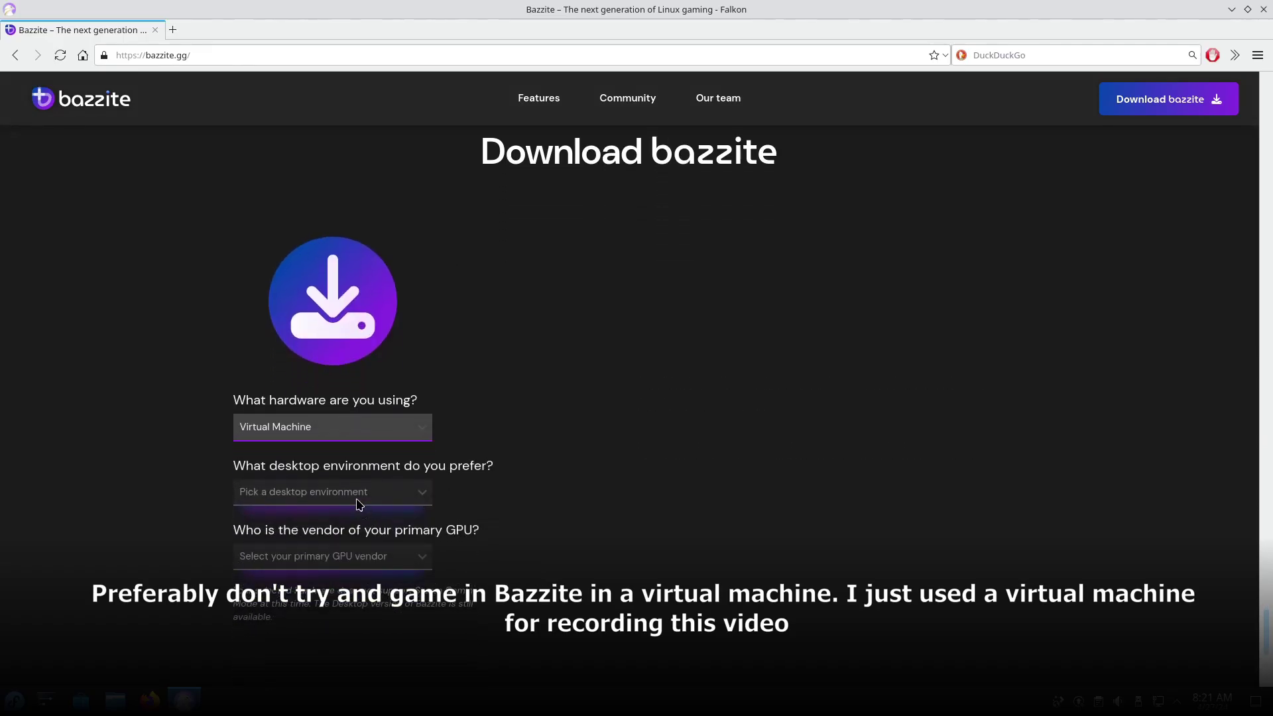
left_click(346, 493)
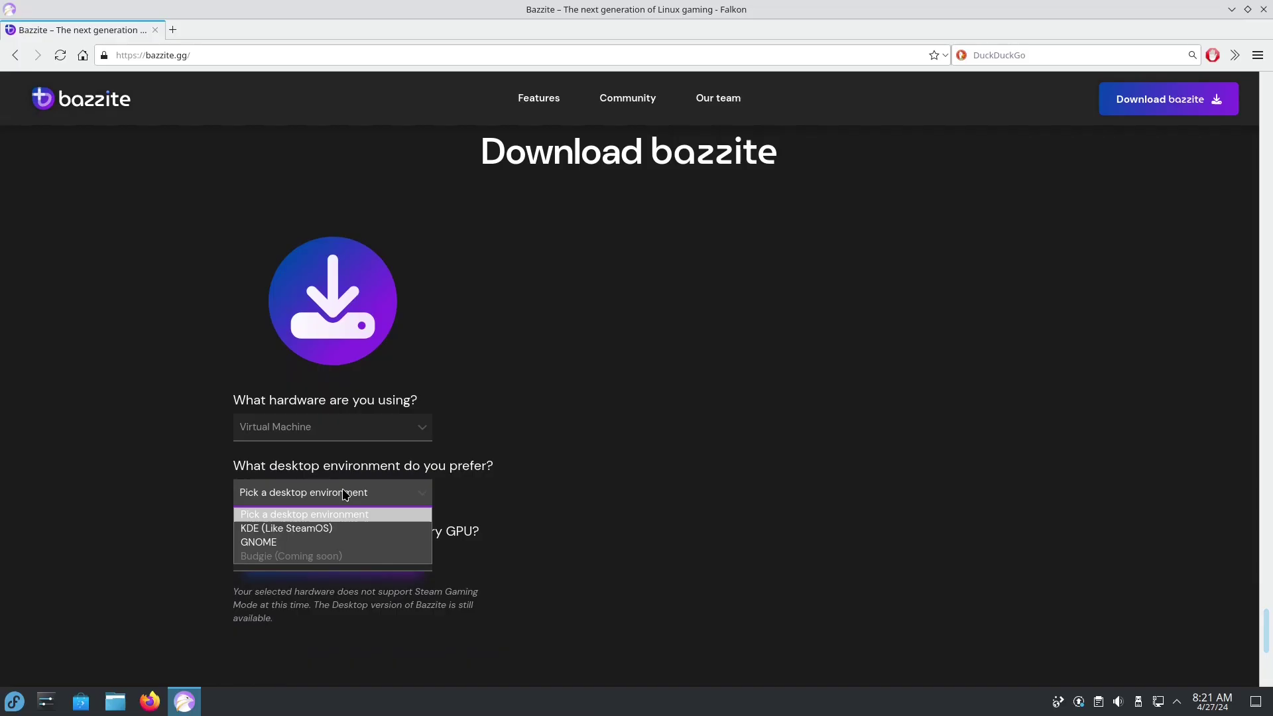
left_click(307, 529)
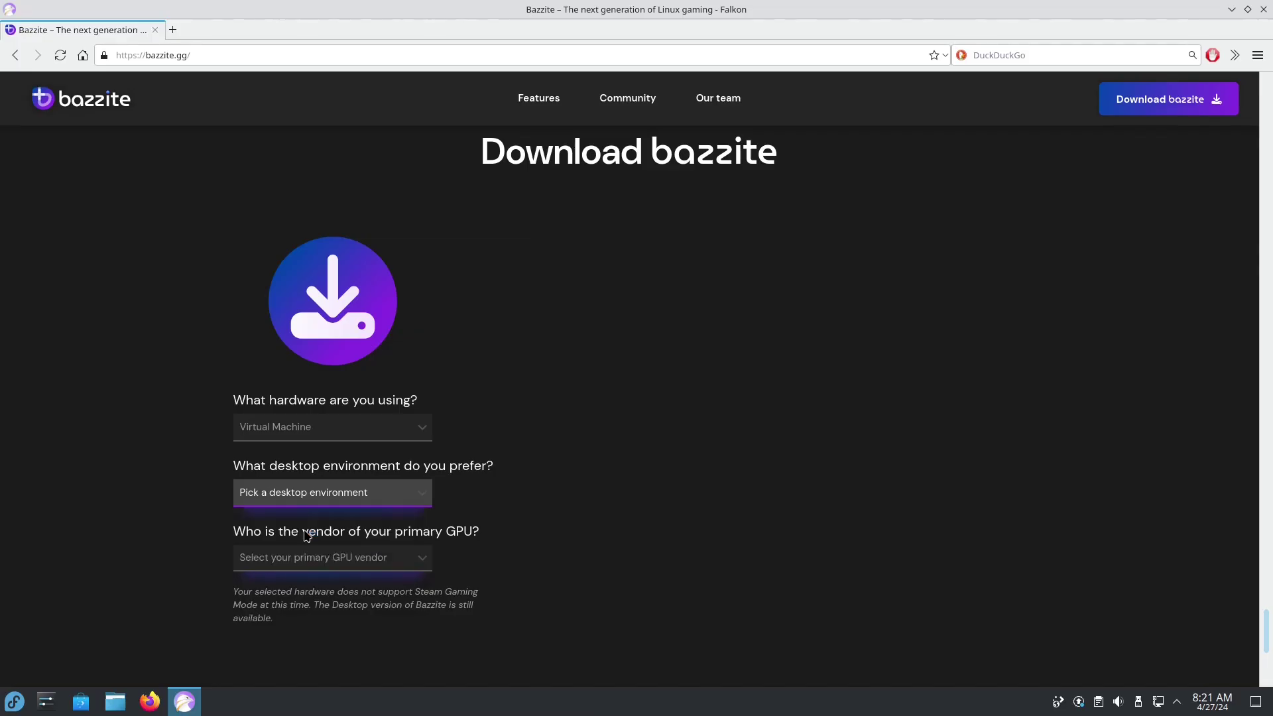
left_click(401, 561)
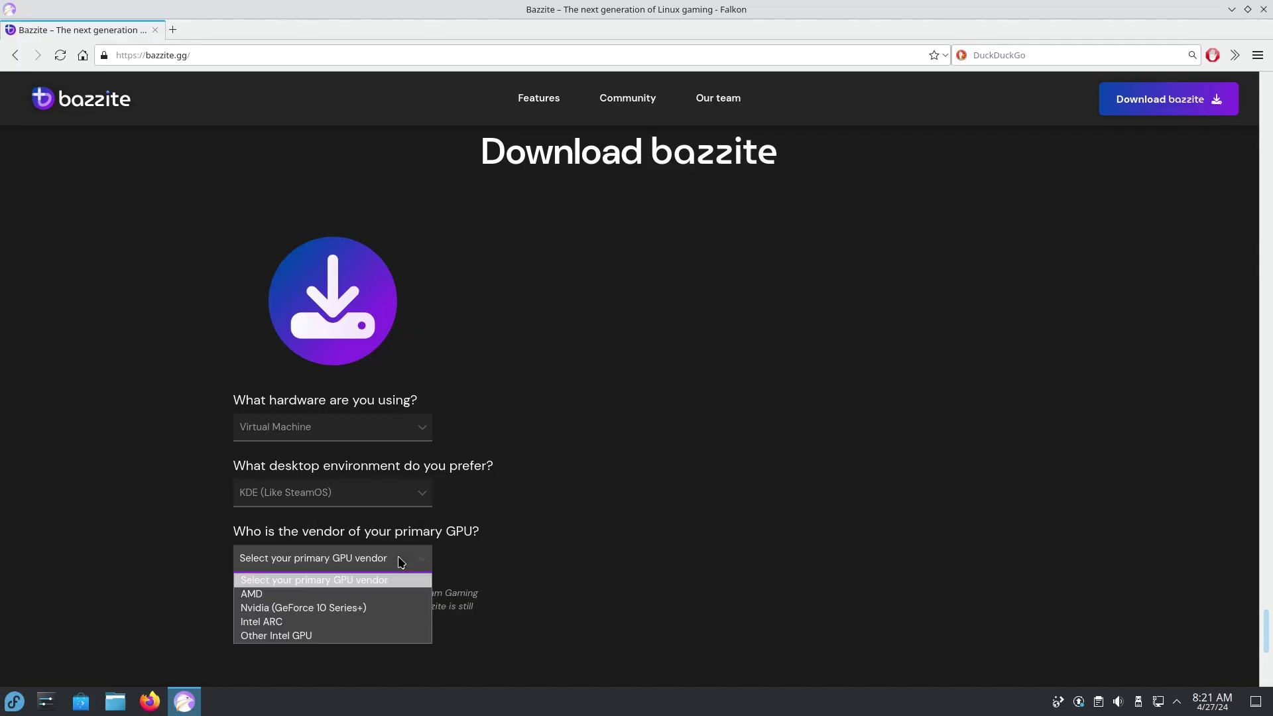
left_click(331, 606)
scroll(548, 572, "down", 7)
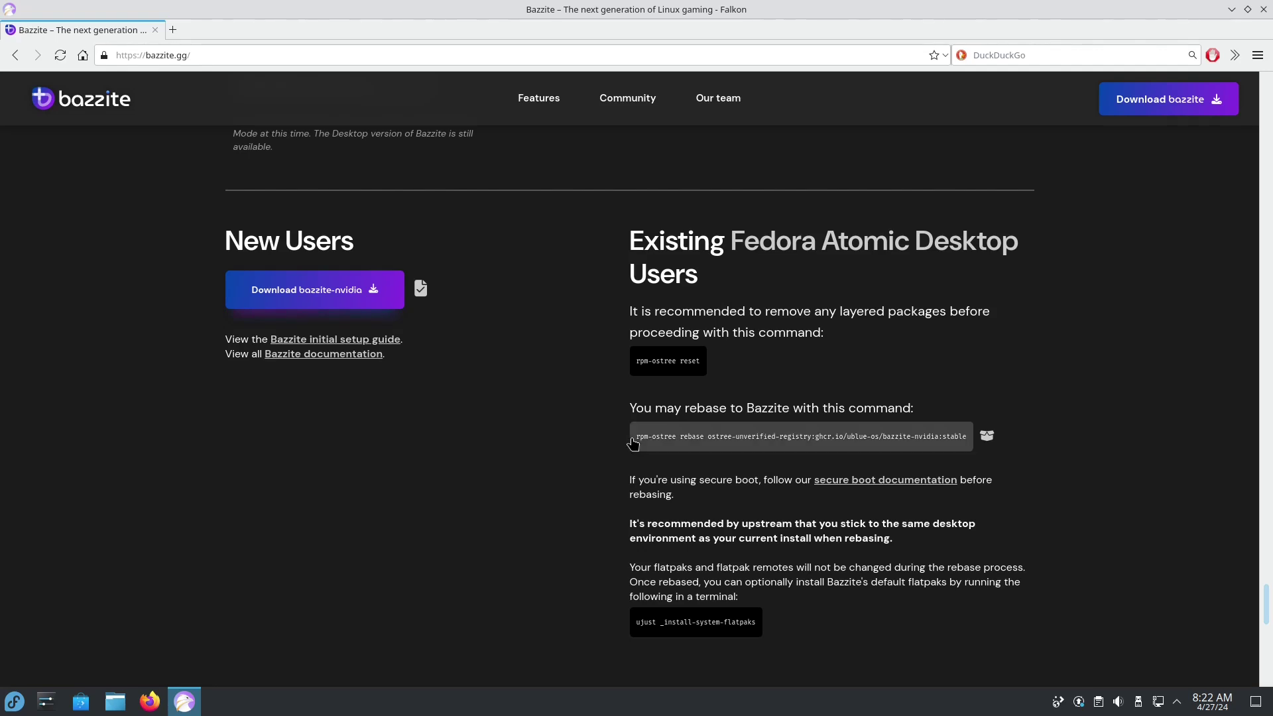
Step: Copy the rpm-ostree rebase command from the Bazzite download page
triple_click(632, 443)
right_click(751, 440)
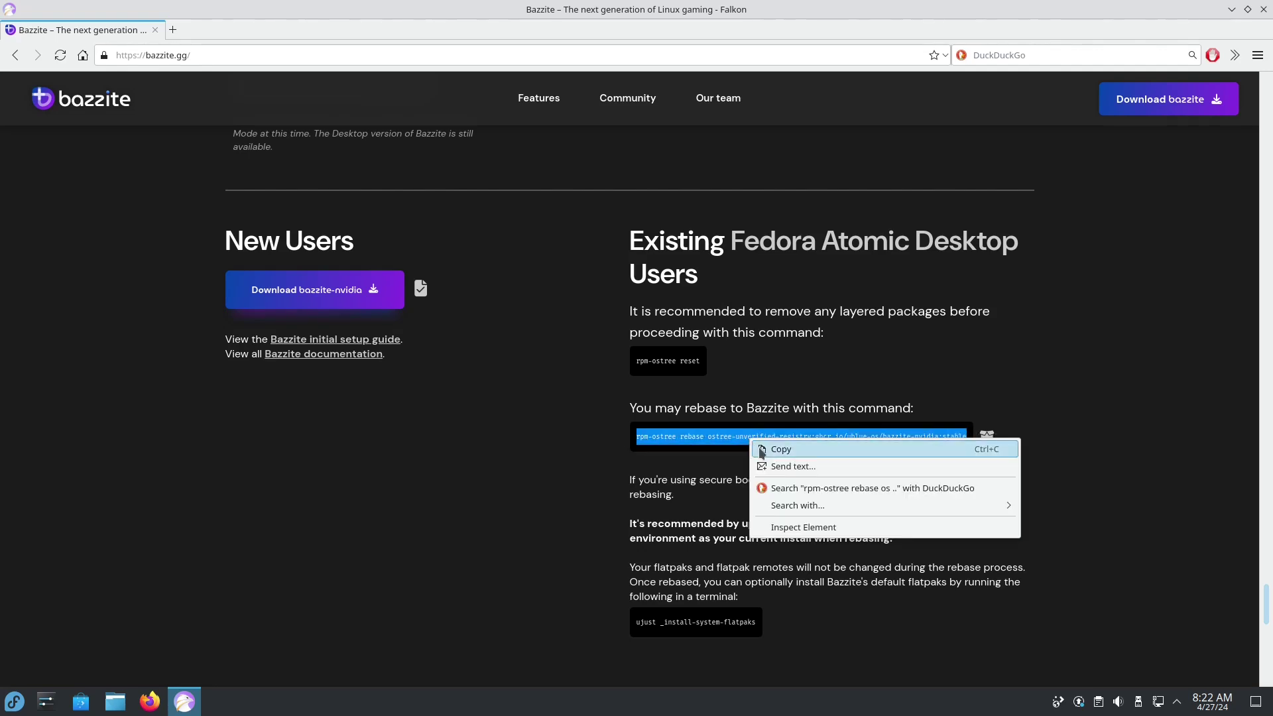
left_click(762, 450)
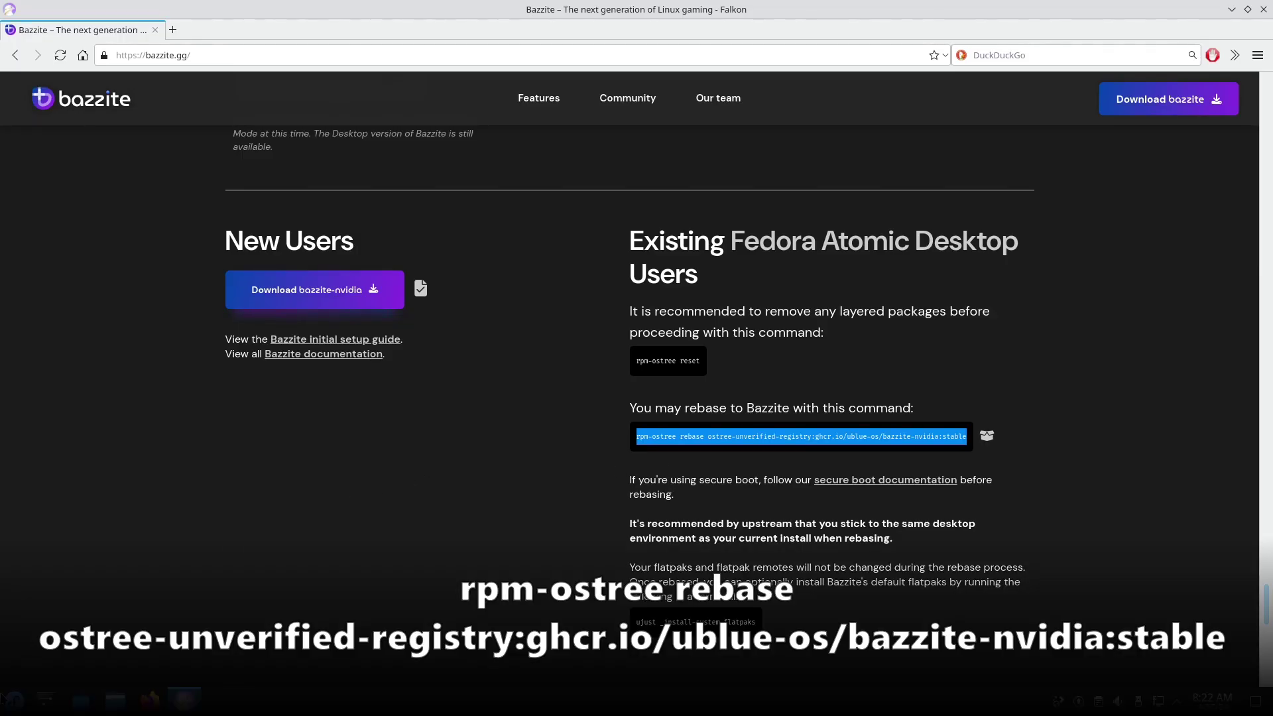
Step: Paste and run the bazzite-nvidia:stable rebase command in a new Konsole window
left_click(14, 701)
left_click(405, 417)
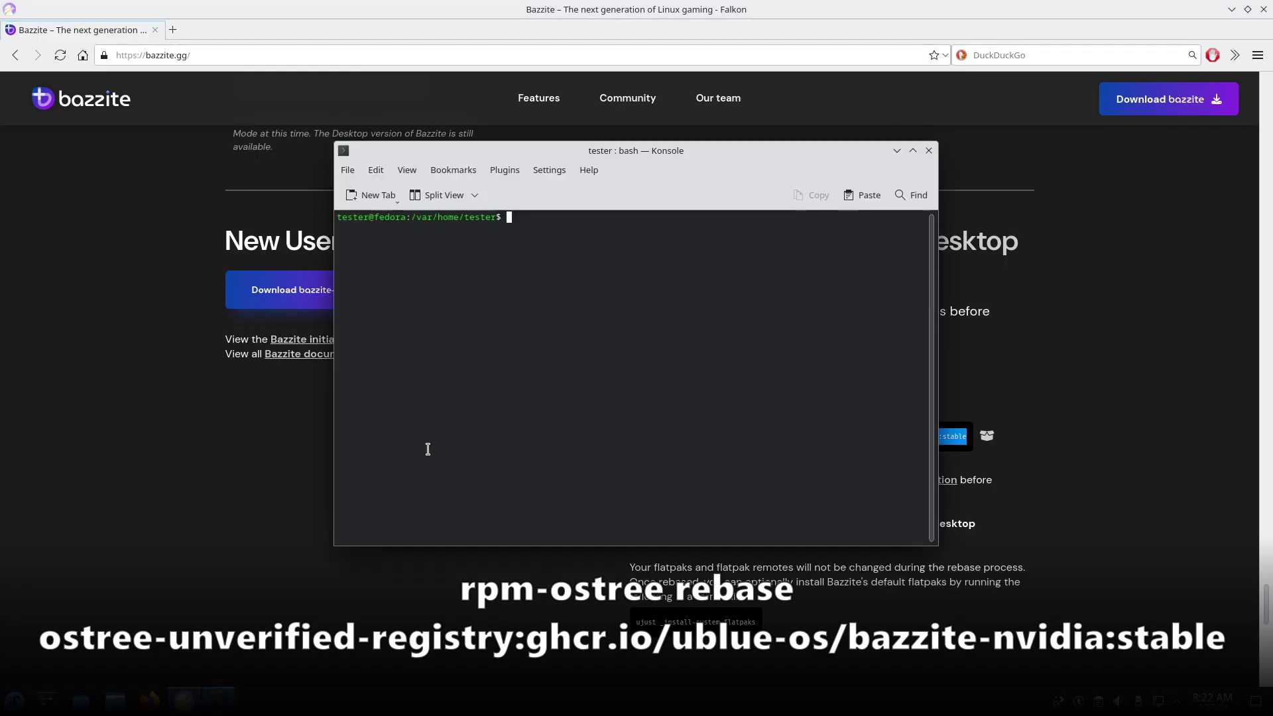
key("ctrl+shift+v")
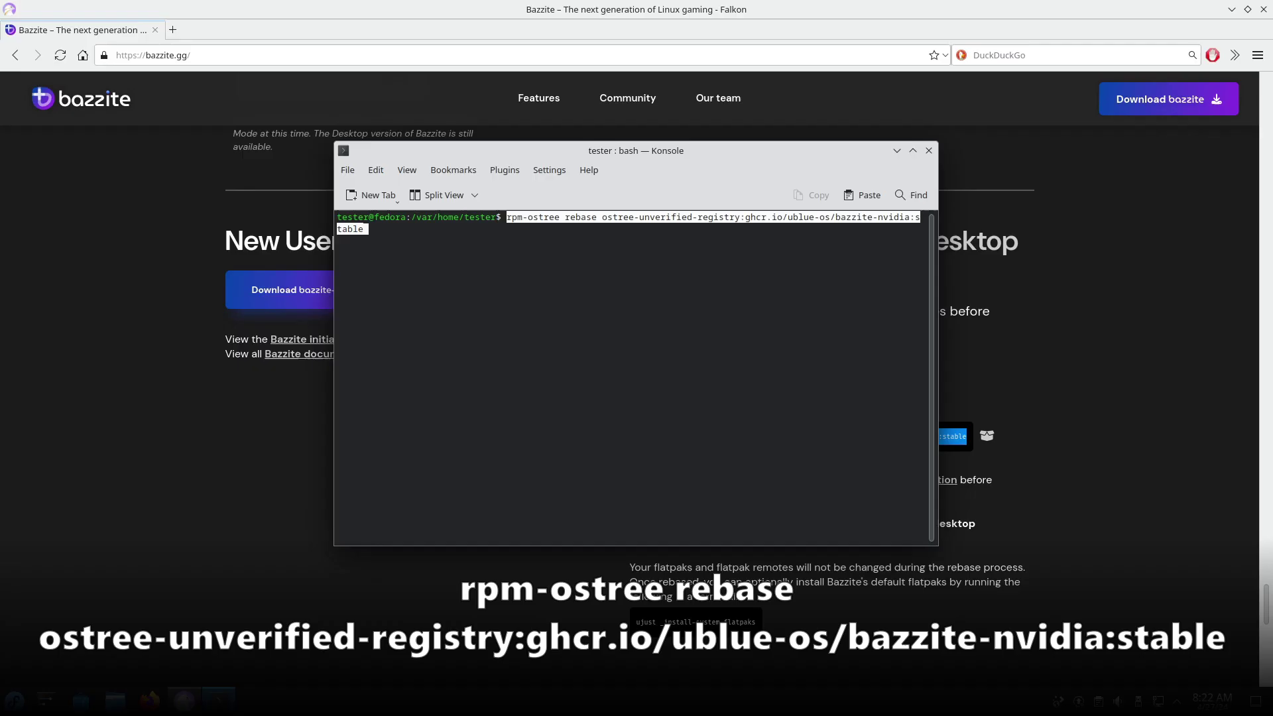
key("Return")
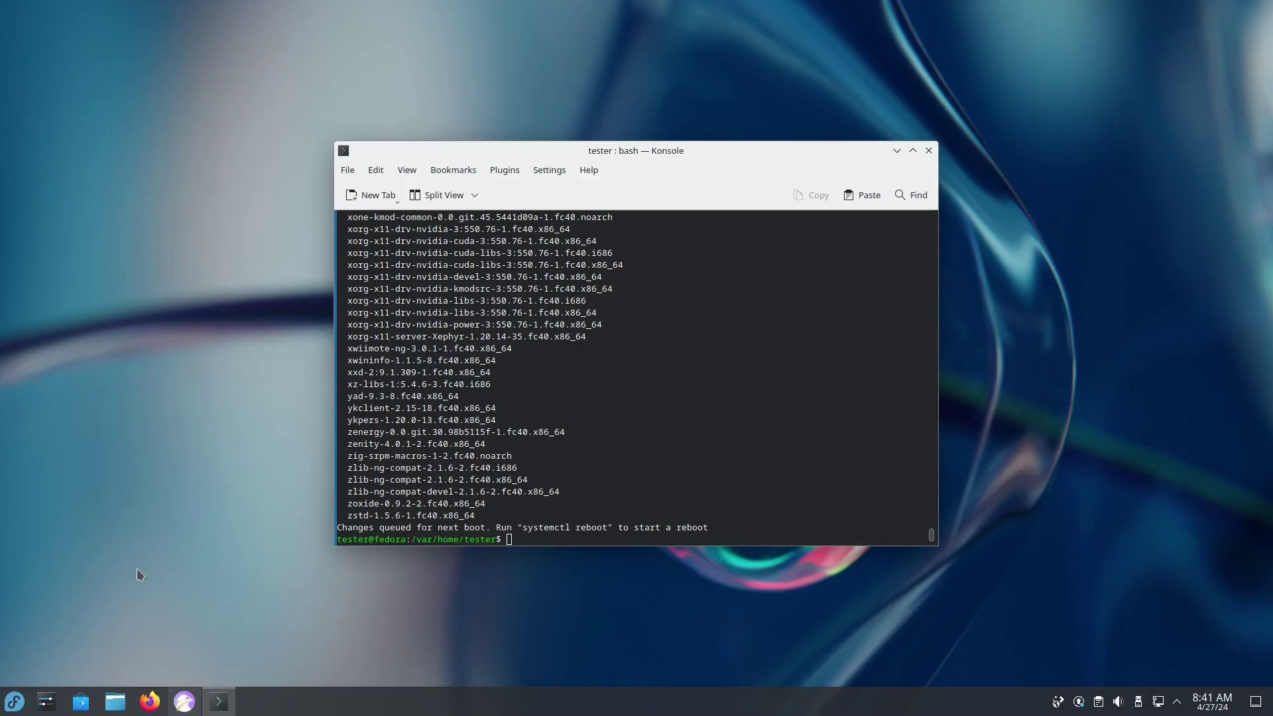
Step: Restart, then keep the first Fedora Linux 40 (Bazzite) GRUB entry selected and boot it
left_click(14, 702)
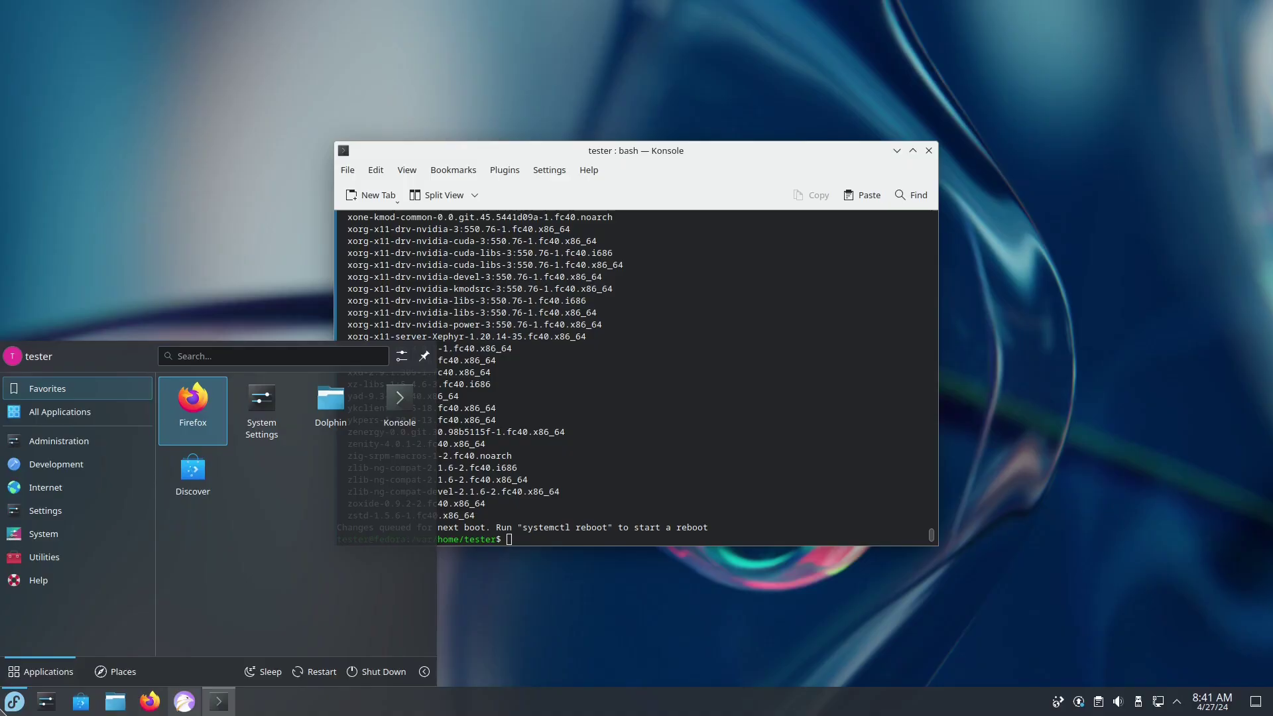
left_click(330, 674)
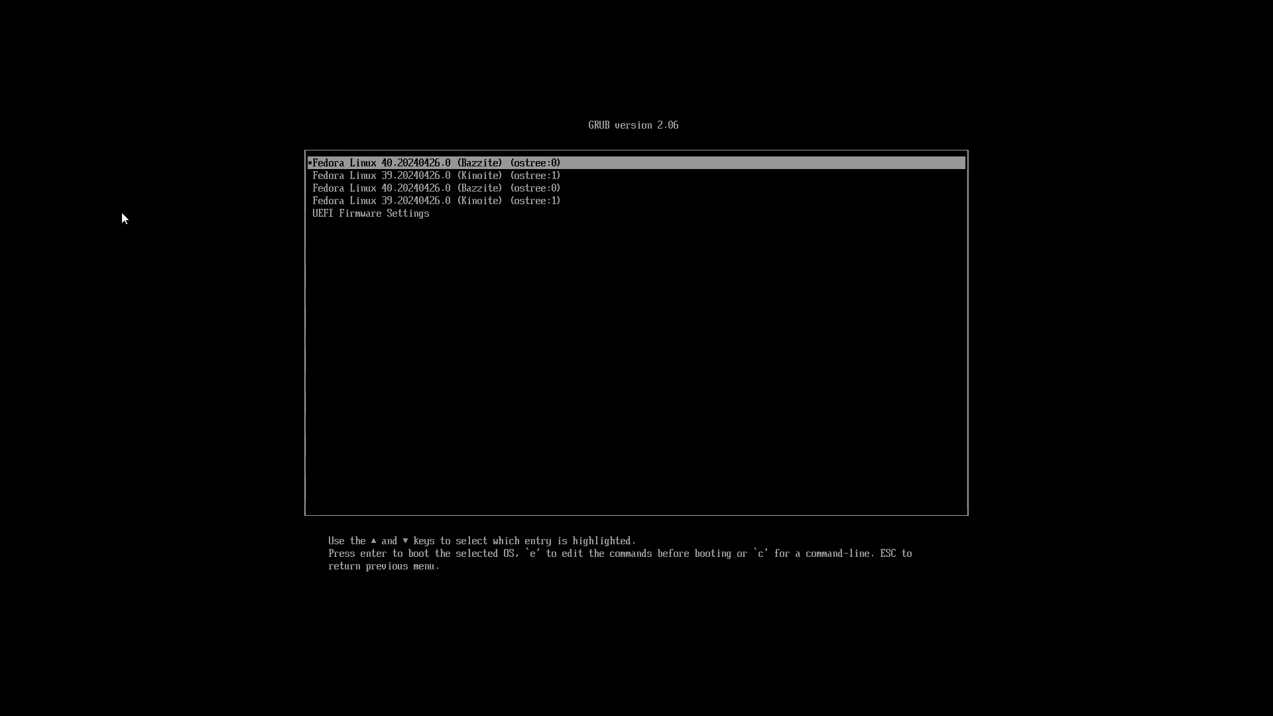
key("Down")
key("Up")
key("Down")
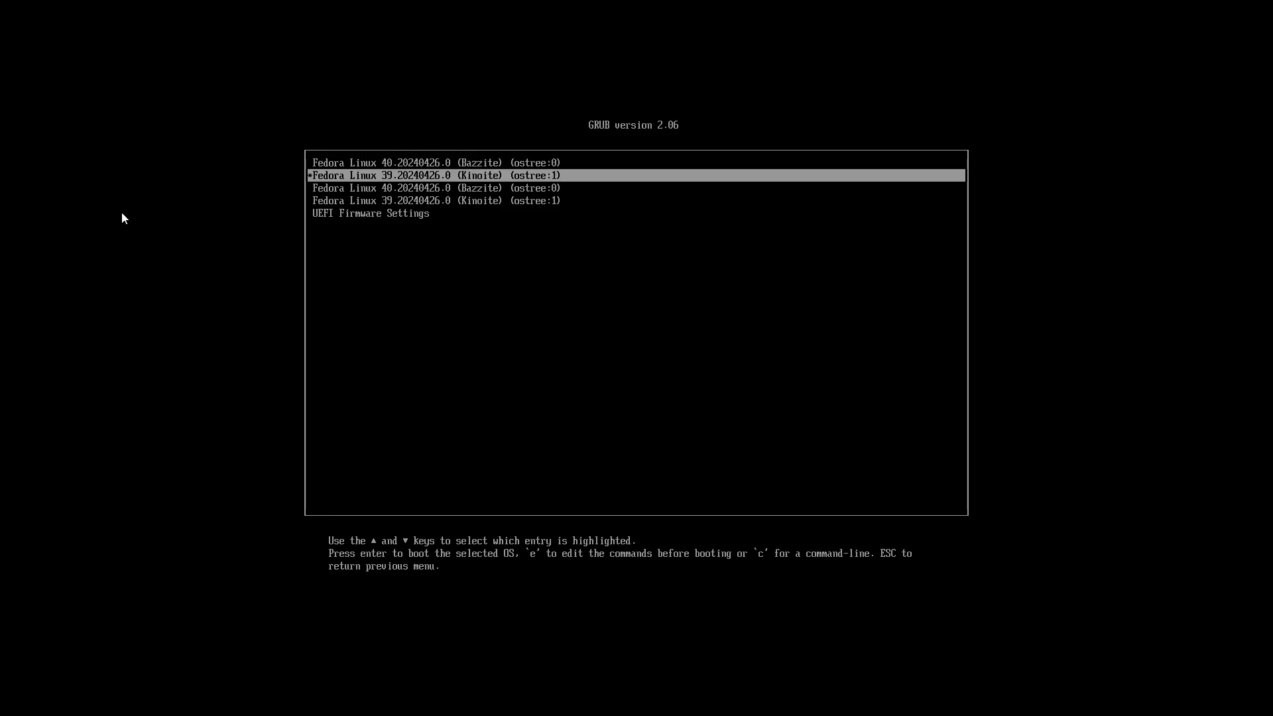
key("Up")
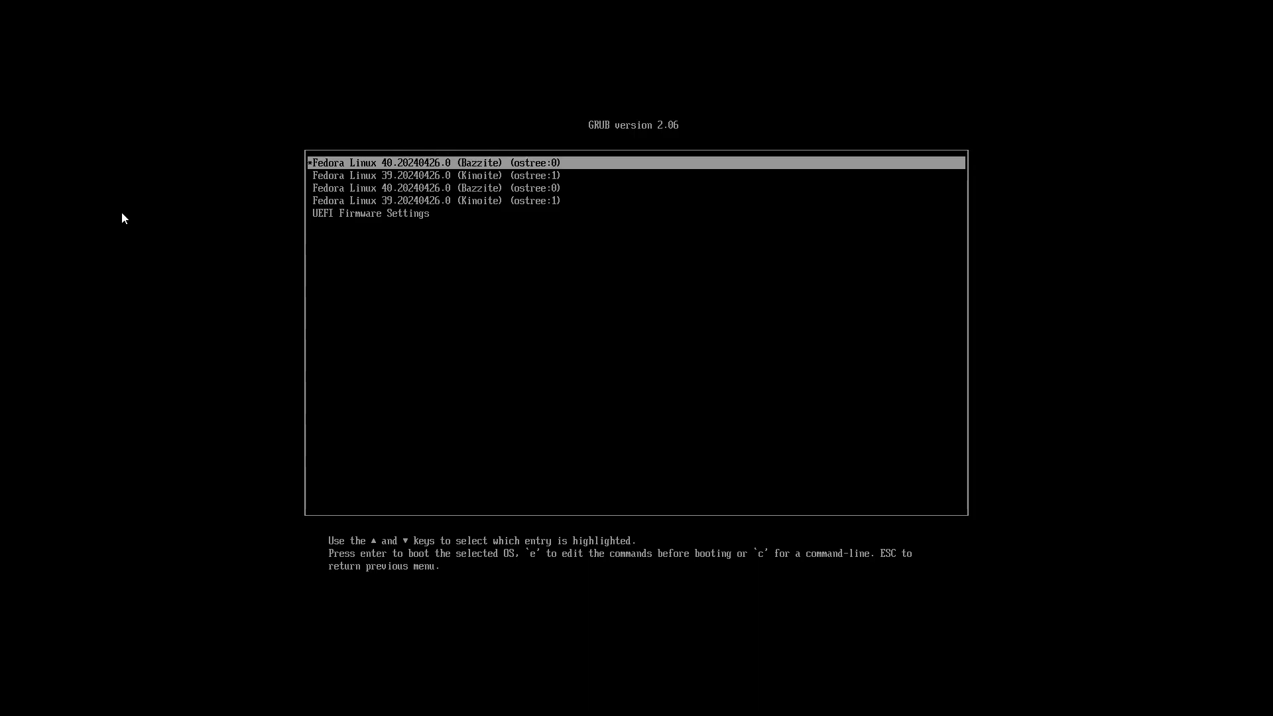
key("Down")
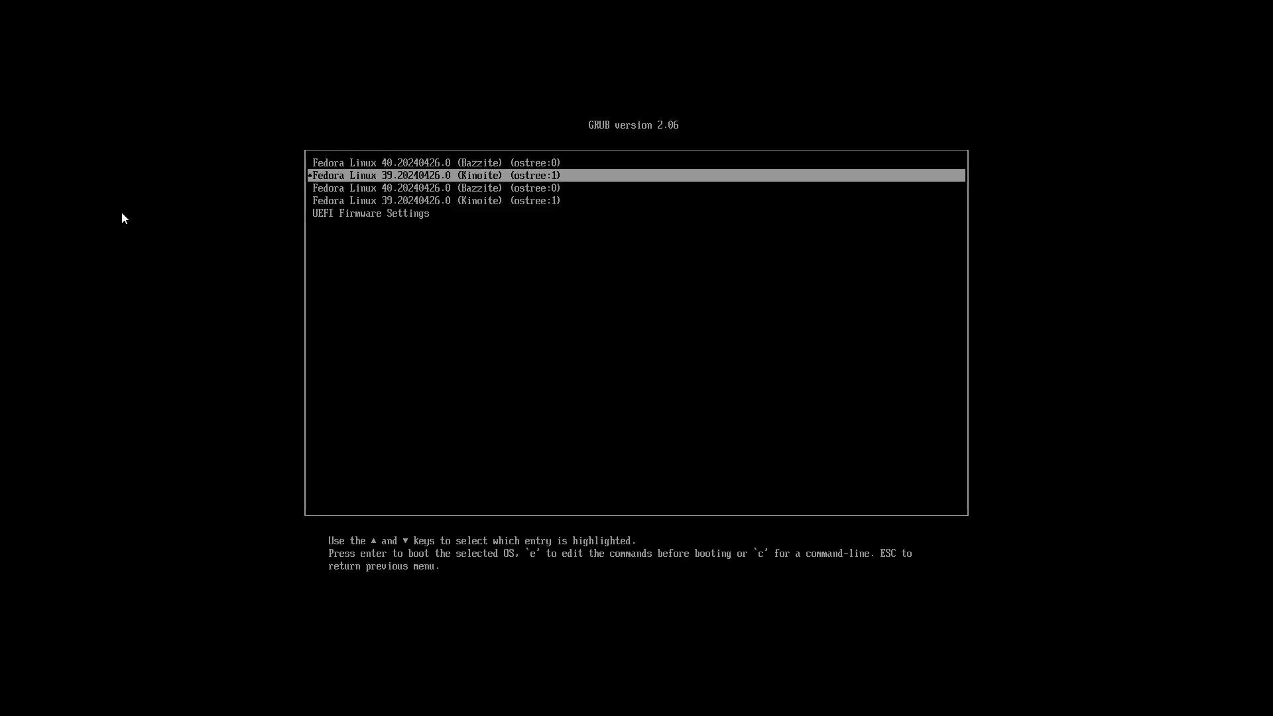
key("Up")
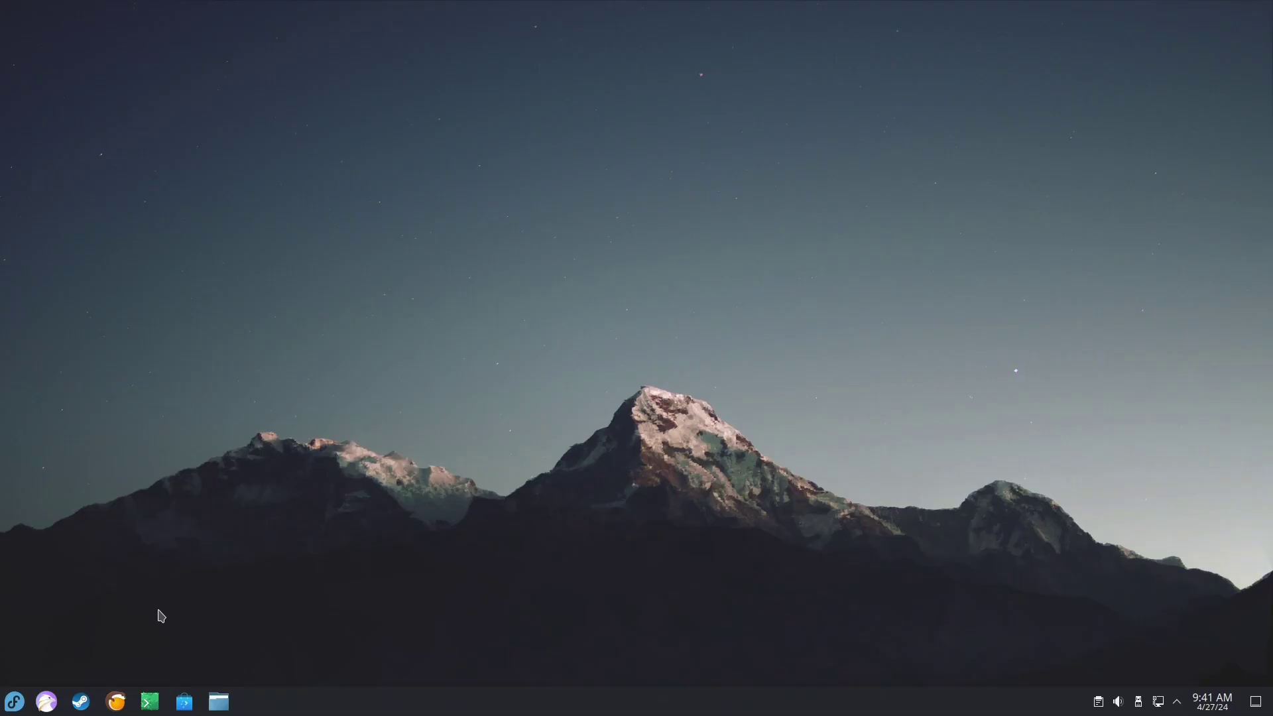
Step: In Falkon, set the desktop to KDE and copy the ujust _install-system-flatpaks command
left_click(46, 702)
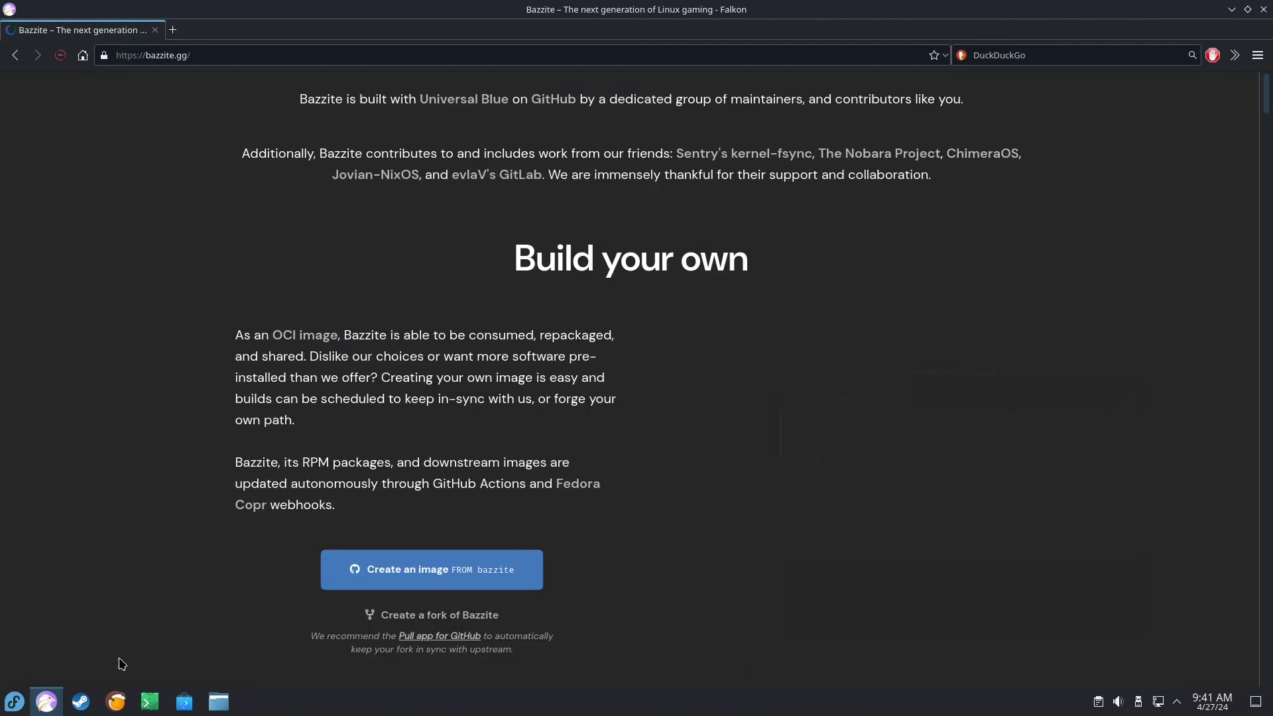
scroll(297, 489, "down", 10)
left_click(321, 275)
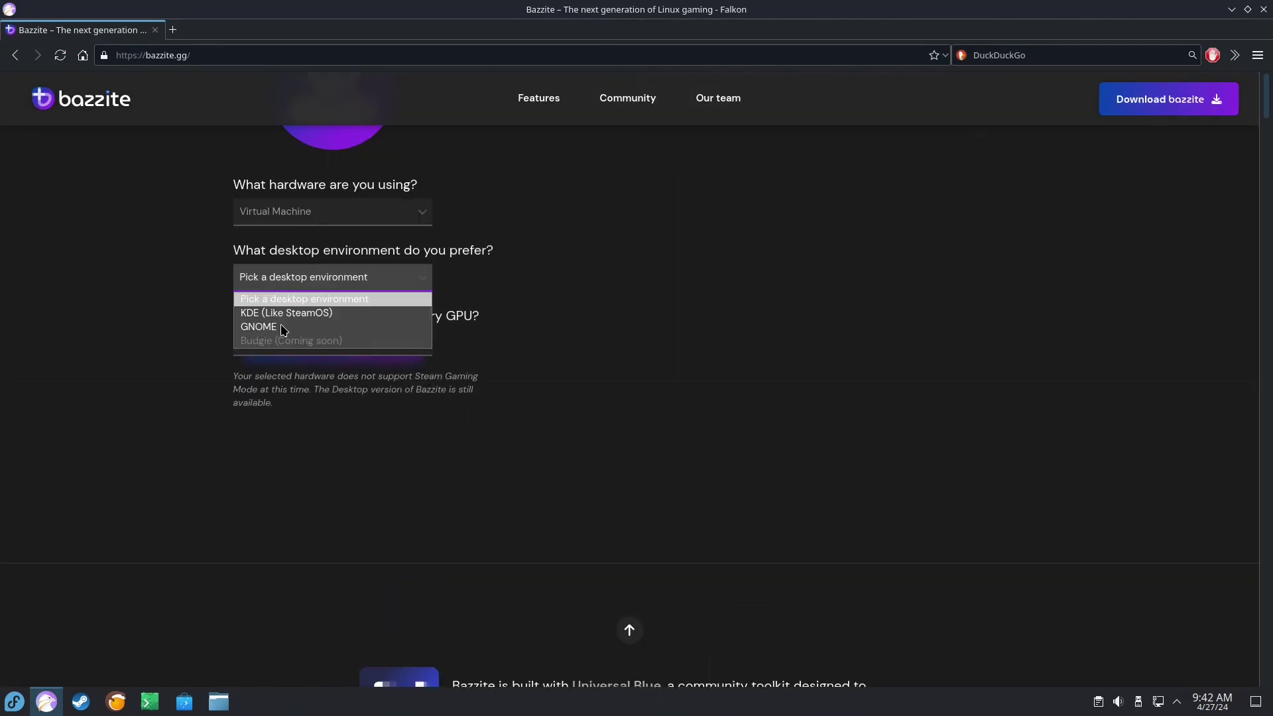
left_click(268, 318)
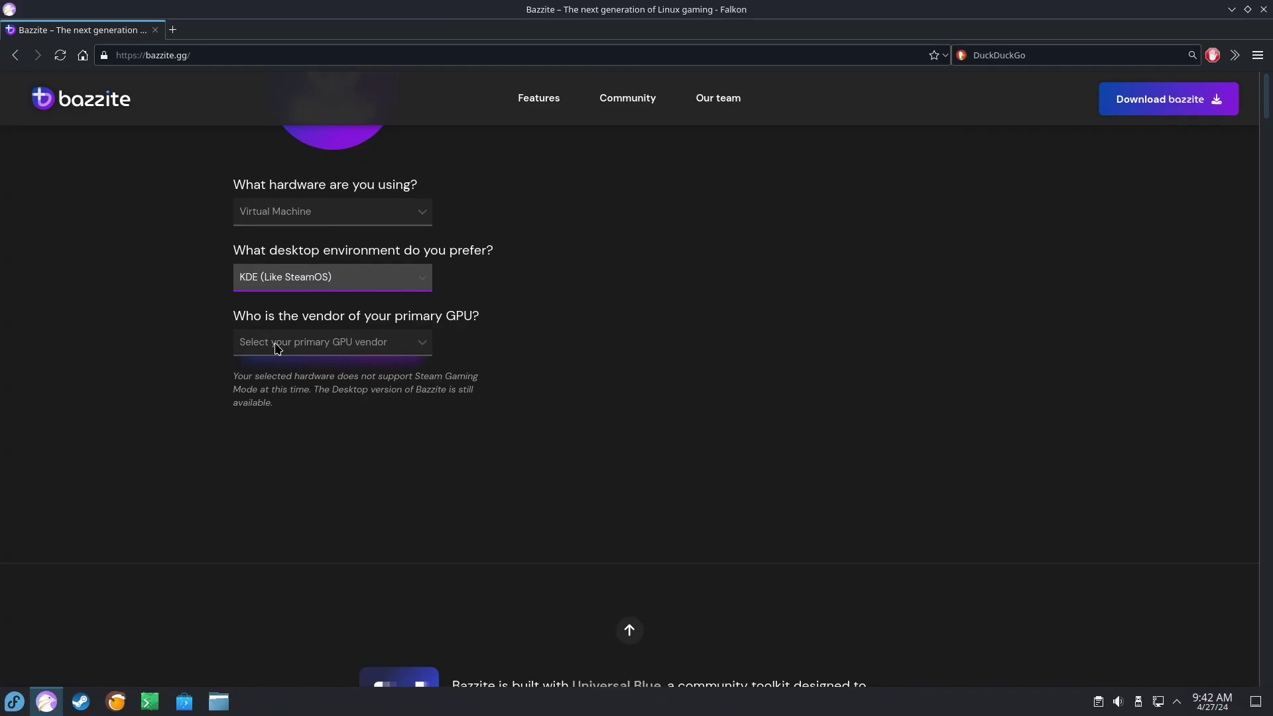
scroll(475, 449, "down", 4)
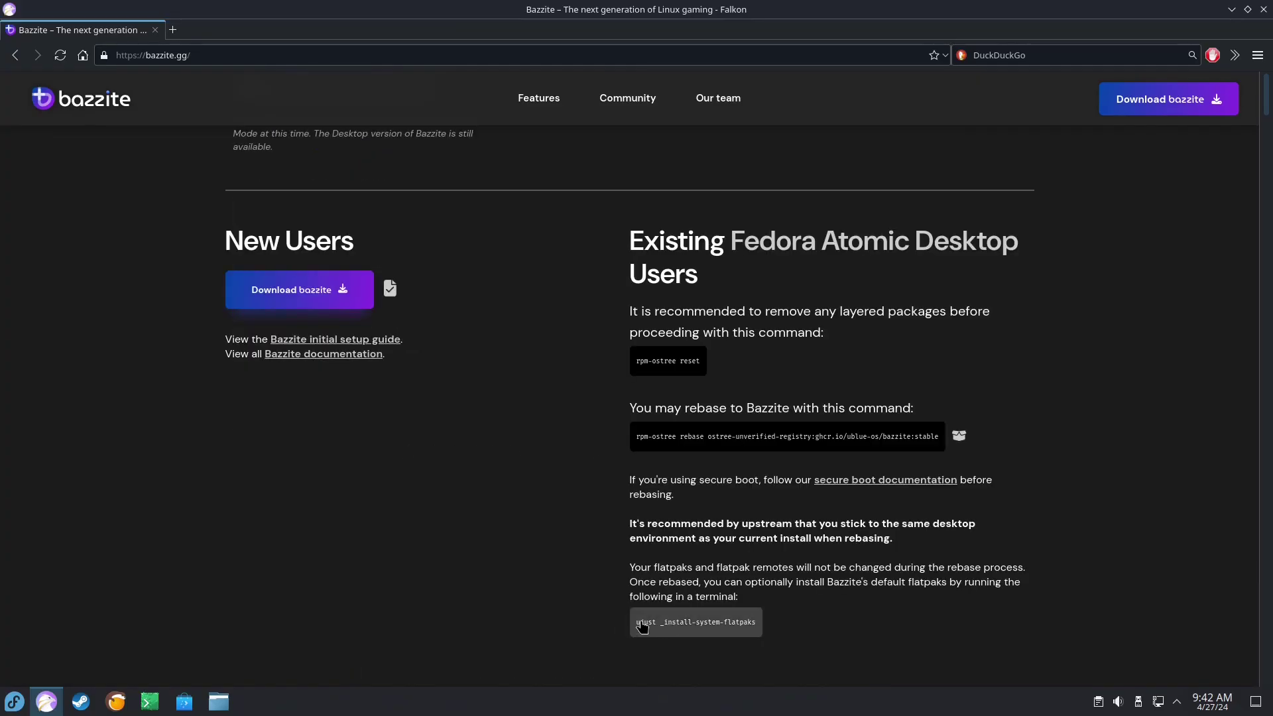
left_click(642, 627)
right_click(642, 626)
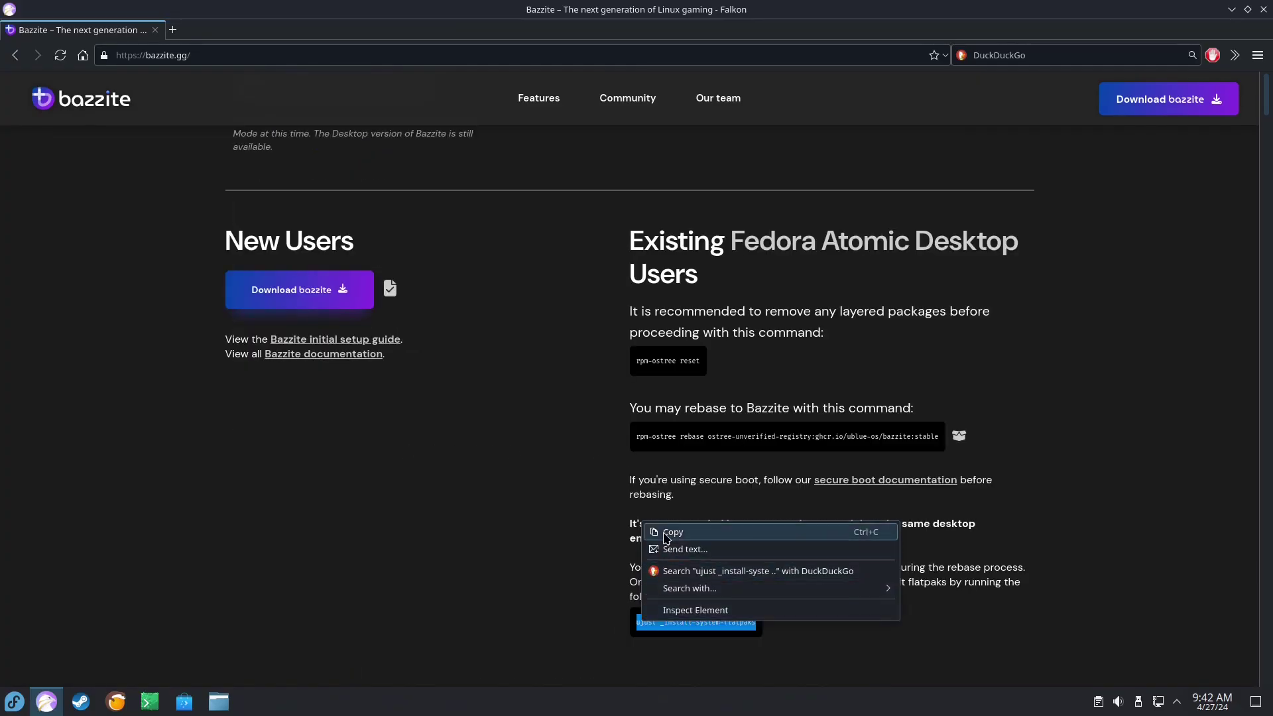
left_click(665, 536)
Step: Paste and run ujust _install-system-flatpaks in a new terminal, answering 2 for the flathub remote
left_click(150, 701)
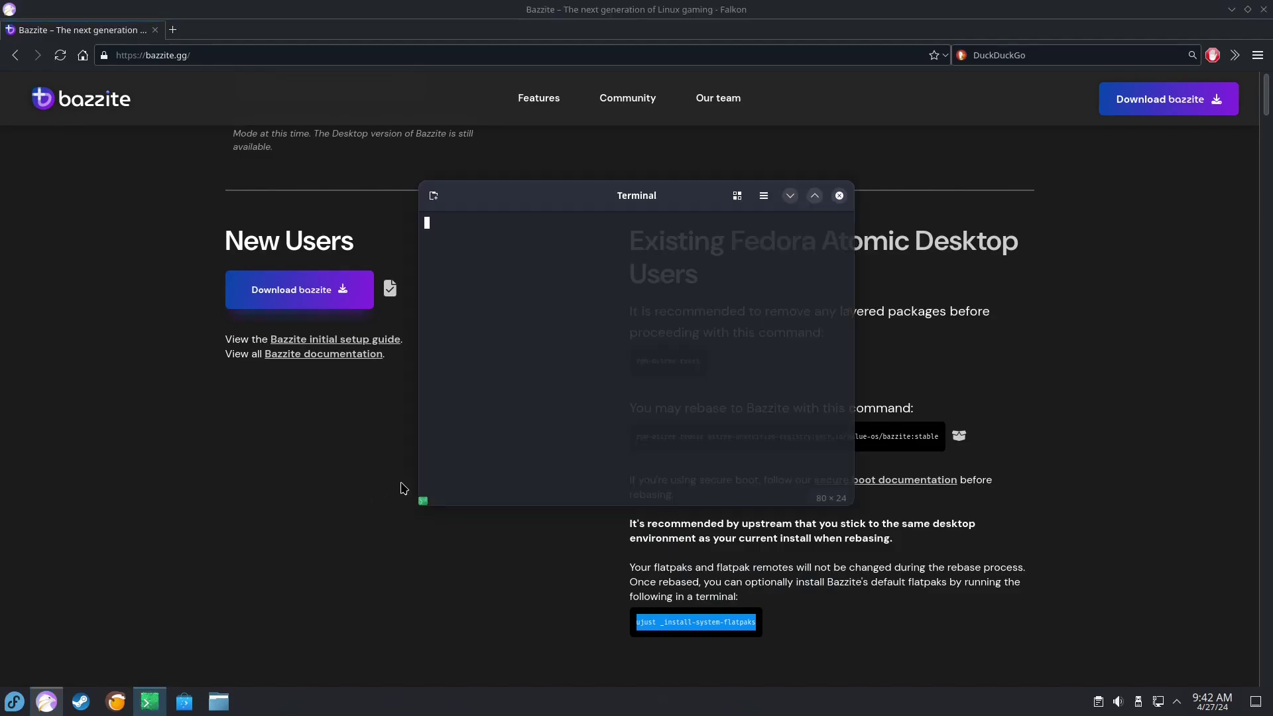
right_click(525, 463)
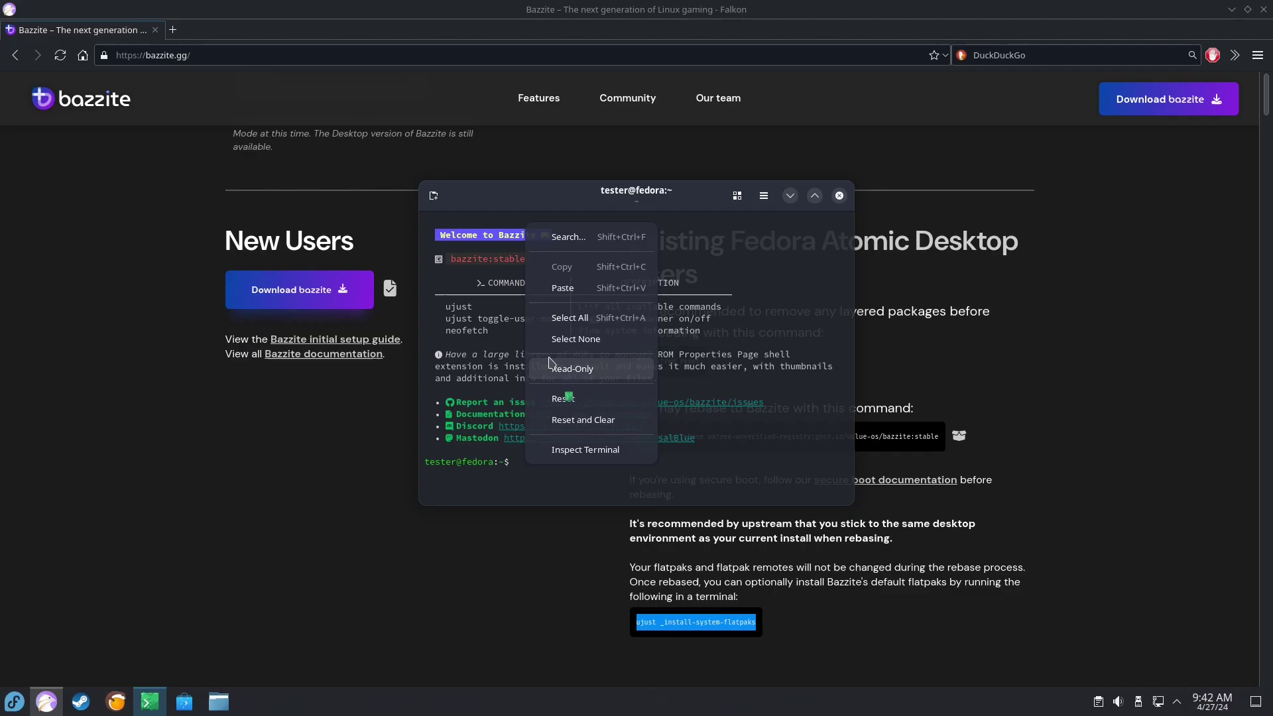
left_click(554, 286)
key("Return")
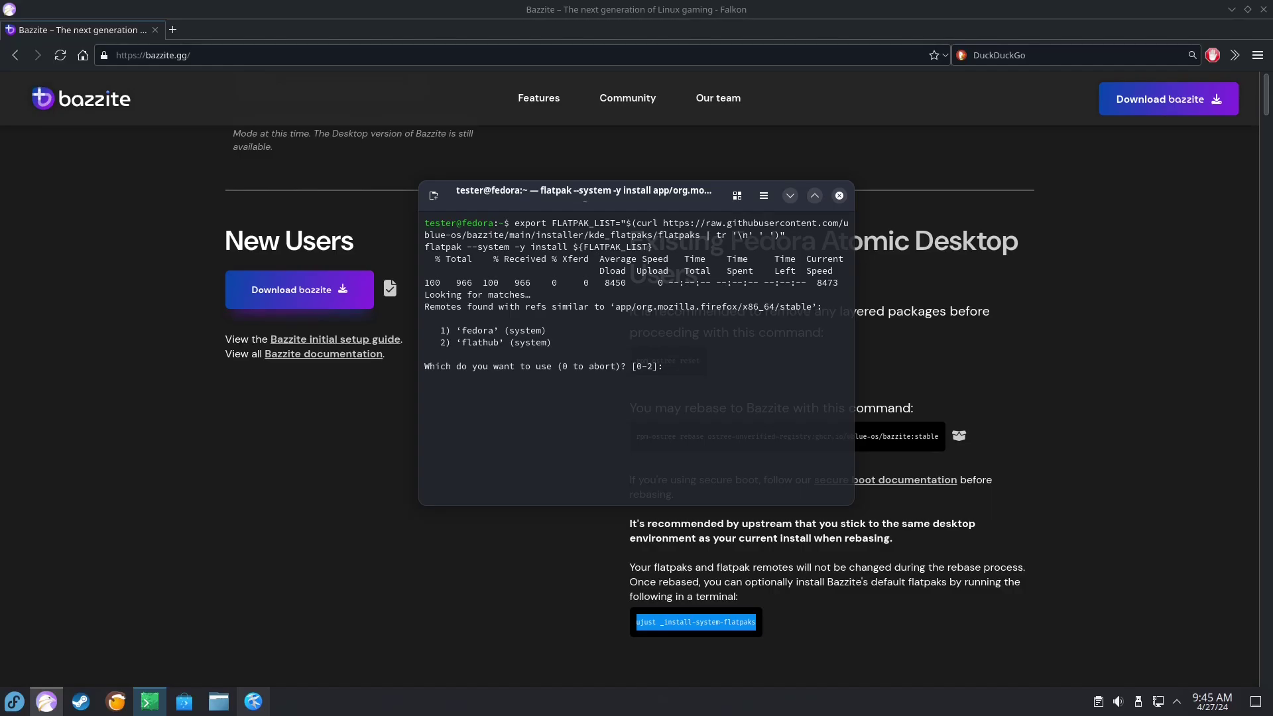
type("2")
key("Return")
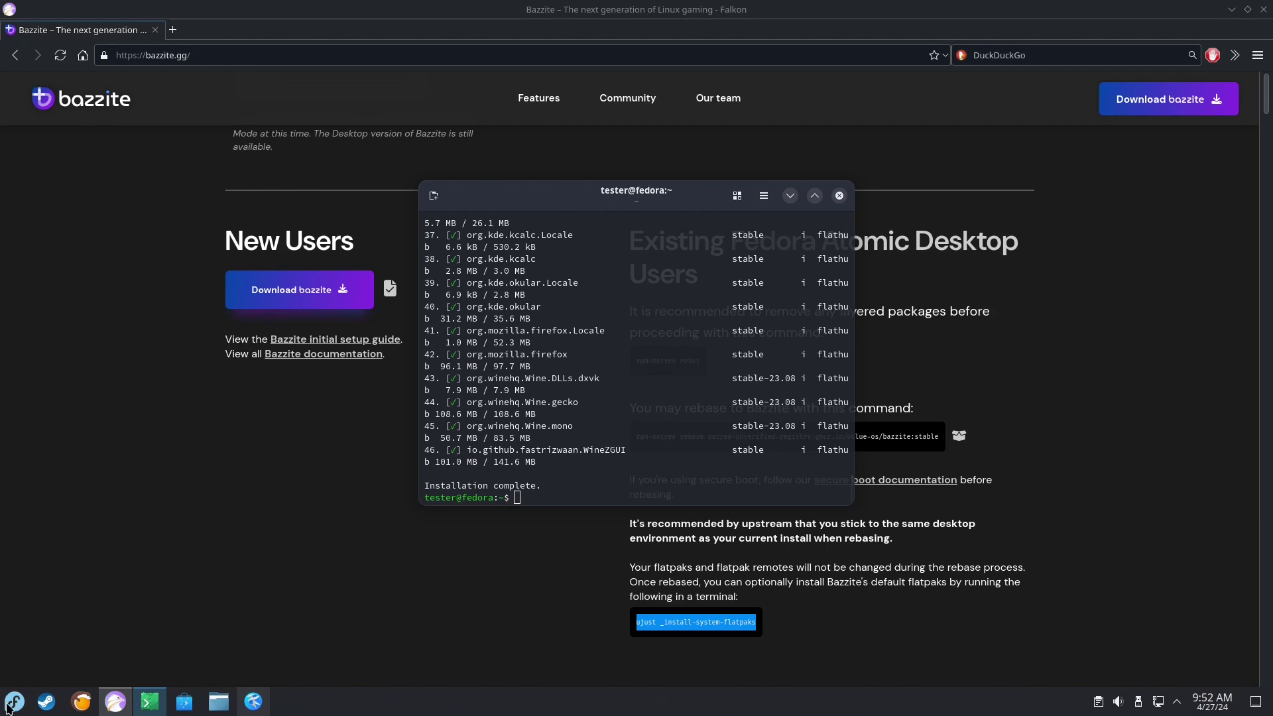
left_click(9, 706)
type("box")
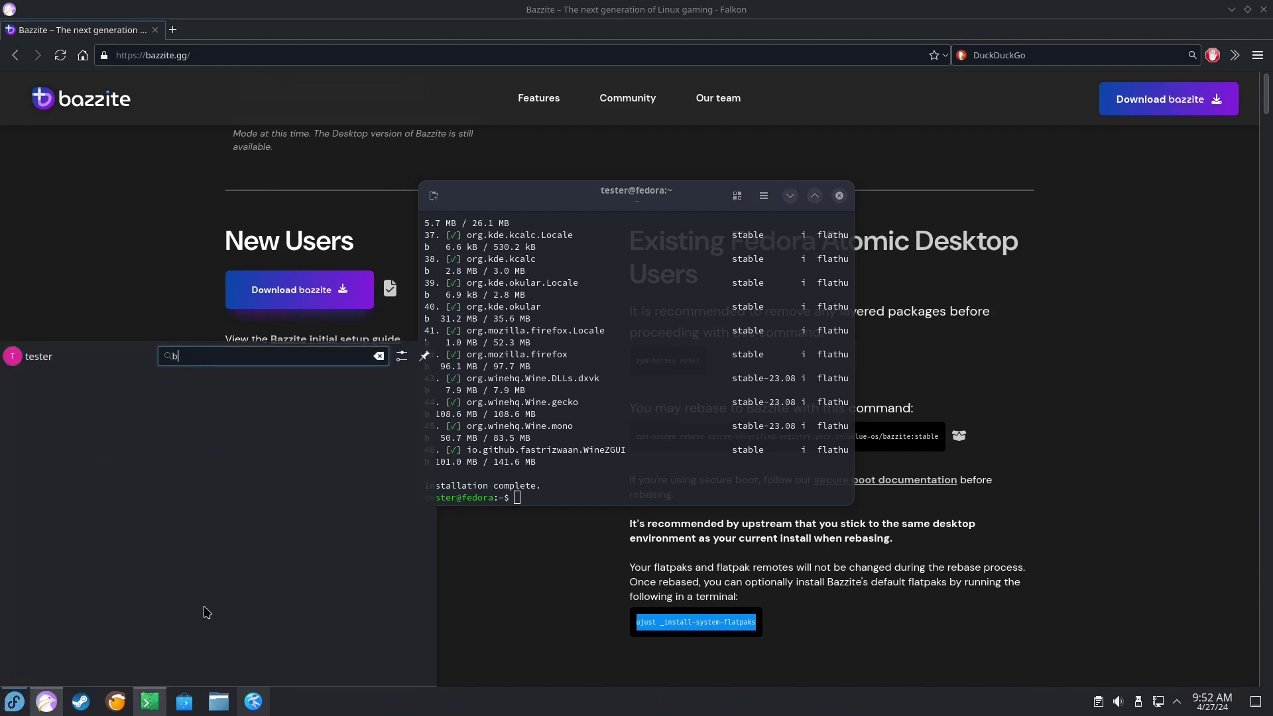
key("BackSpace")
key("BackSpace")
key("BackSpace")
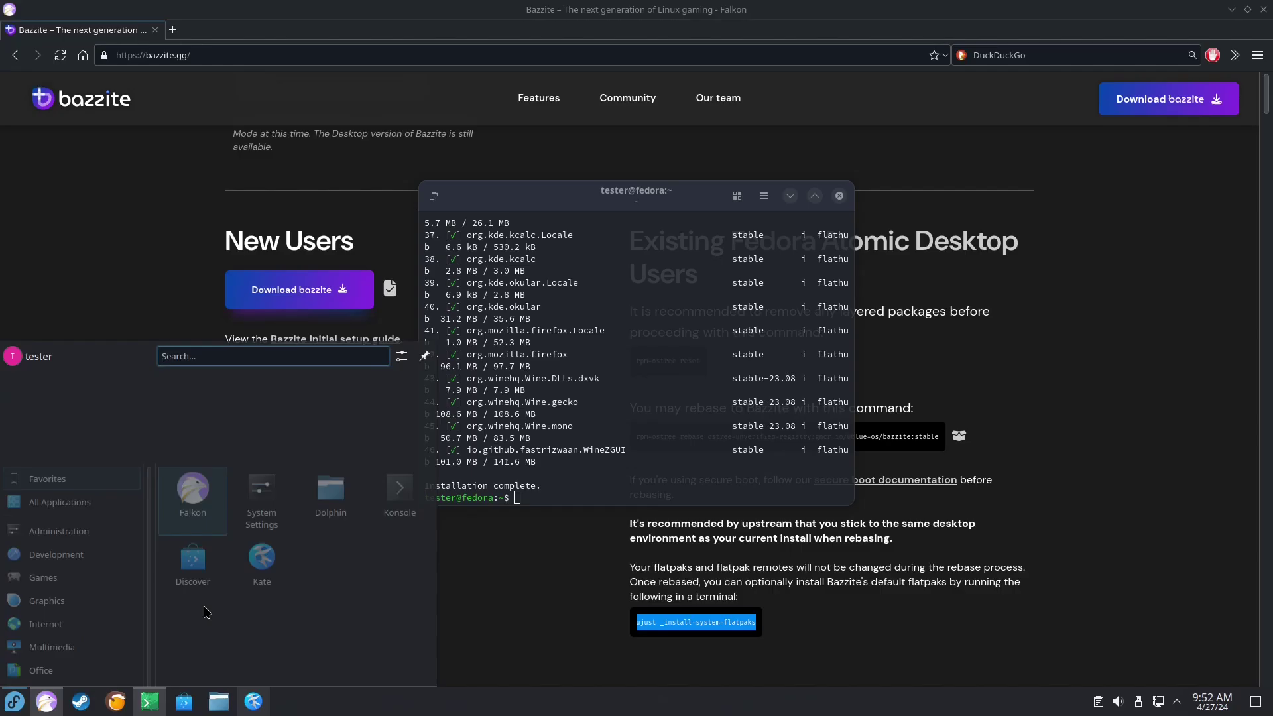
type("fire")
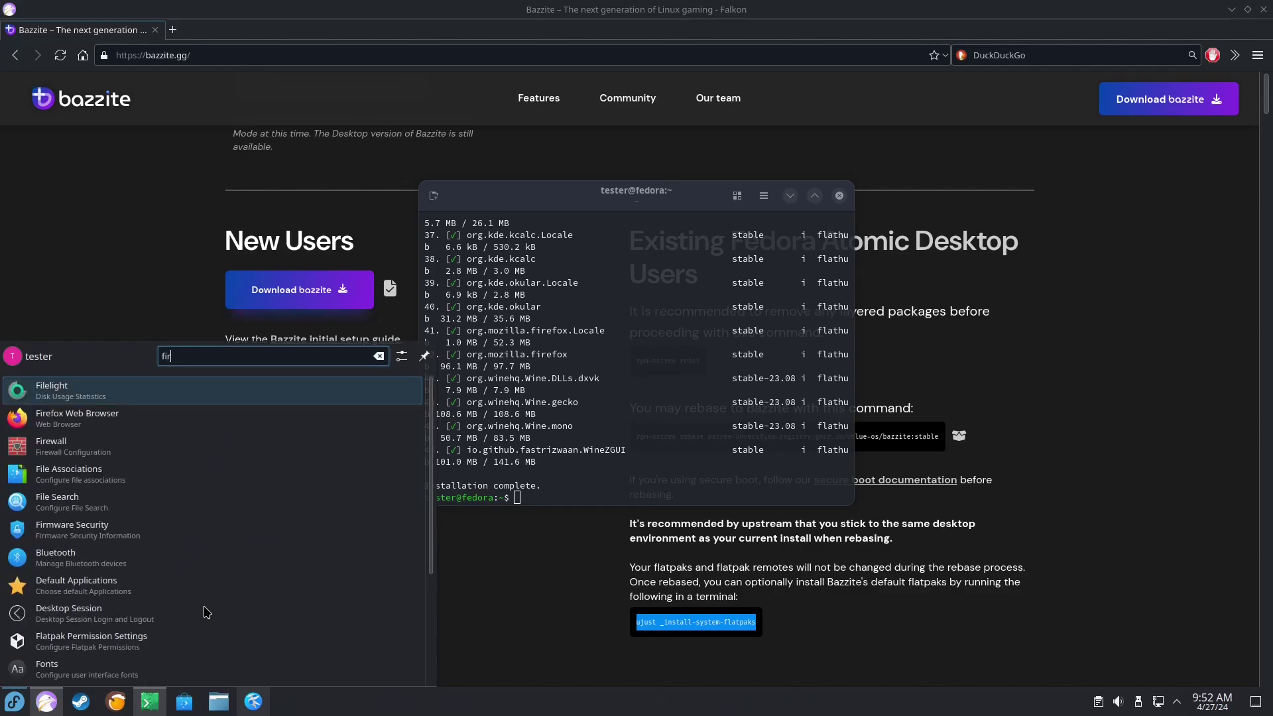
key("BackSpace")
key("BackSpace")
key("BackSpace")
key("BackSpace")
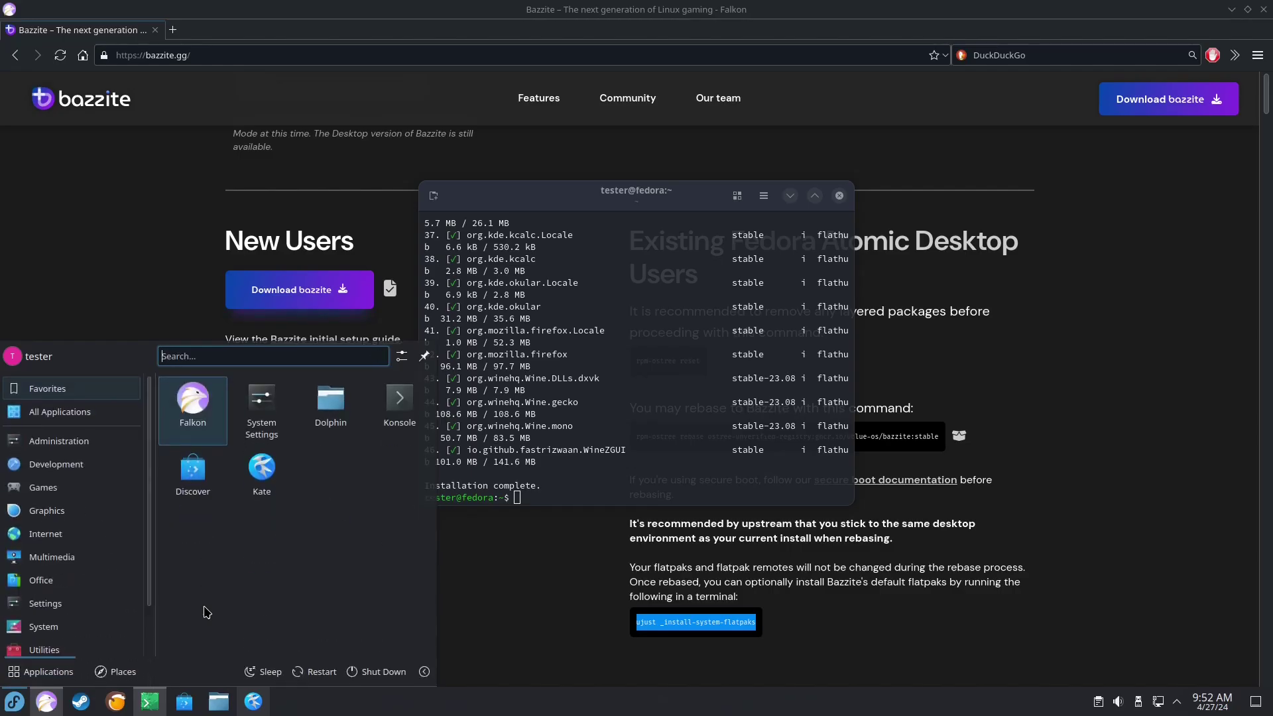